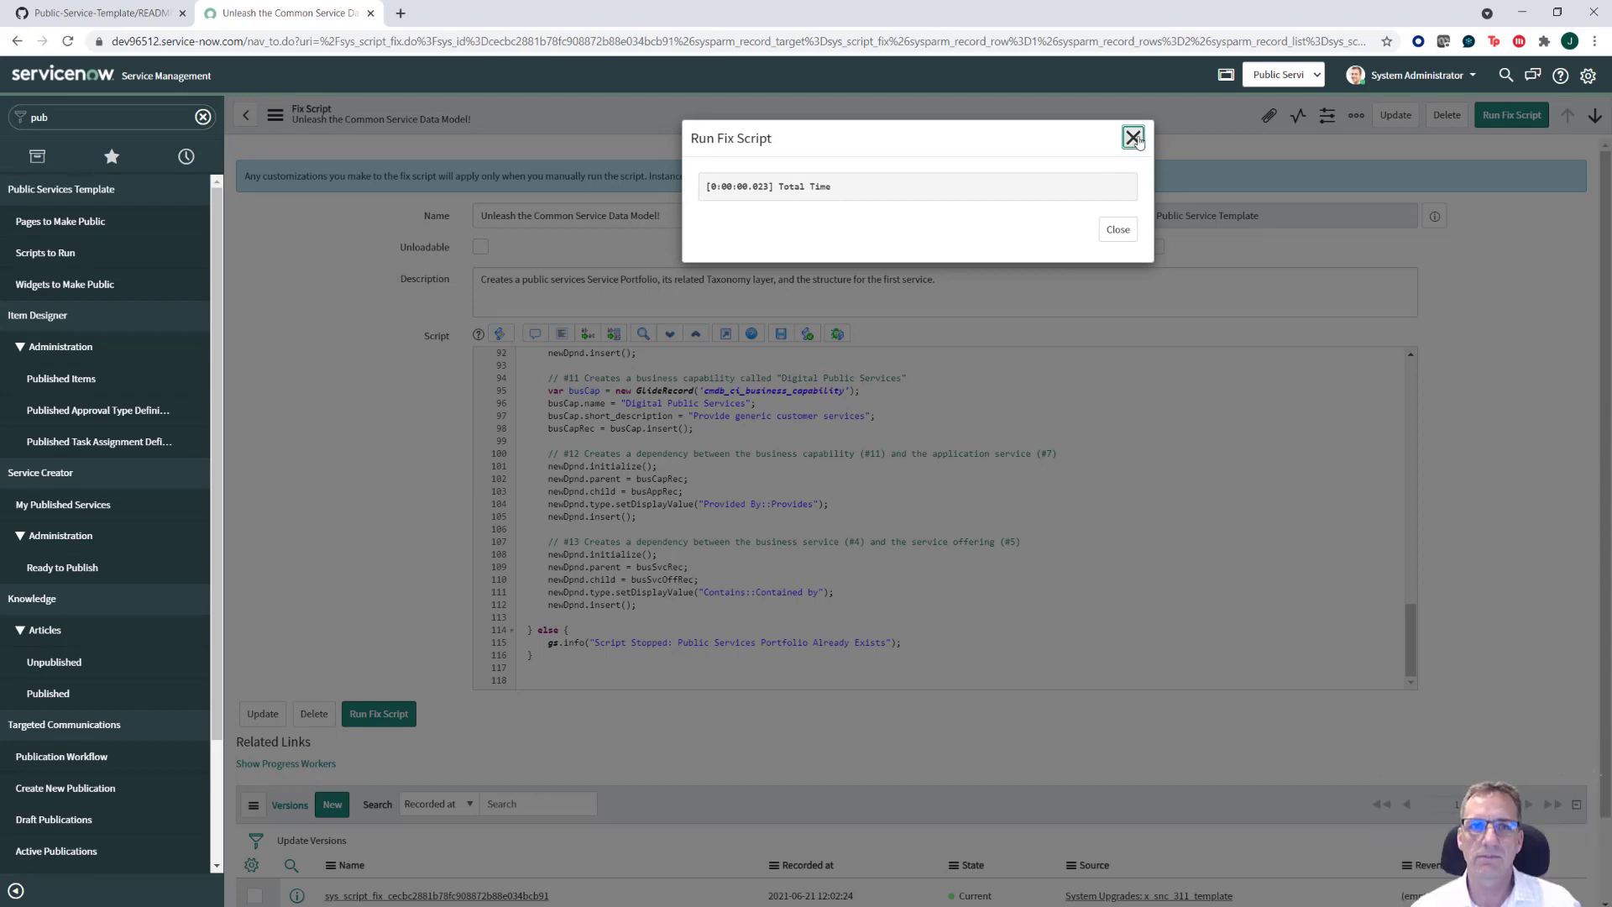
# Step: Dismiss the fix script run result and filter the navigator for CSDM modules, closing the documentation page that opens
pyautogui.click(1134, 137)
pyautogui.click(68, 121)
pyautogui.write('csdm')
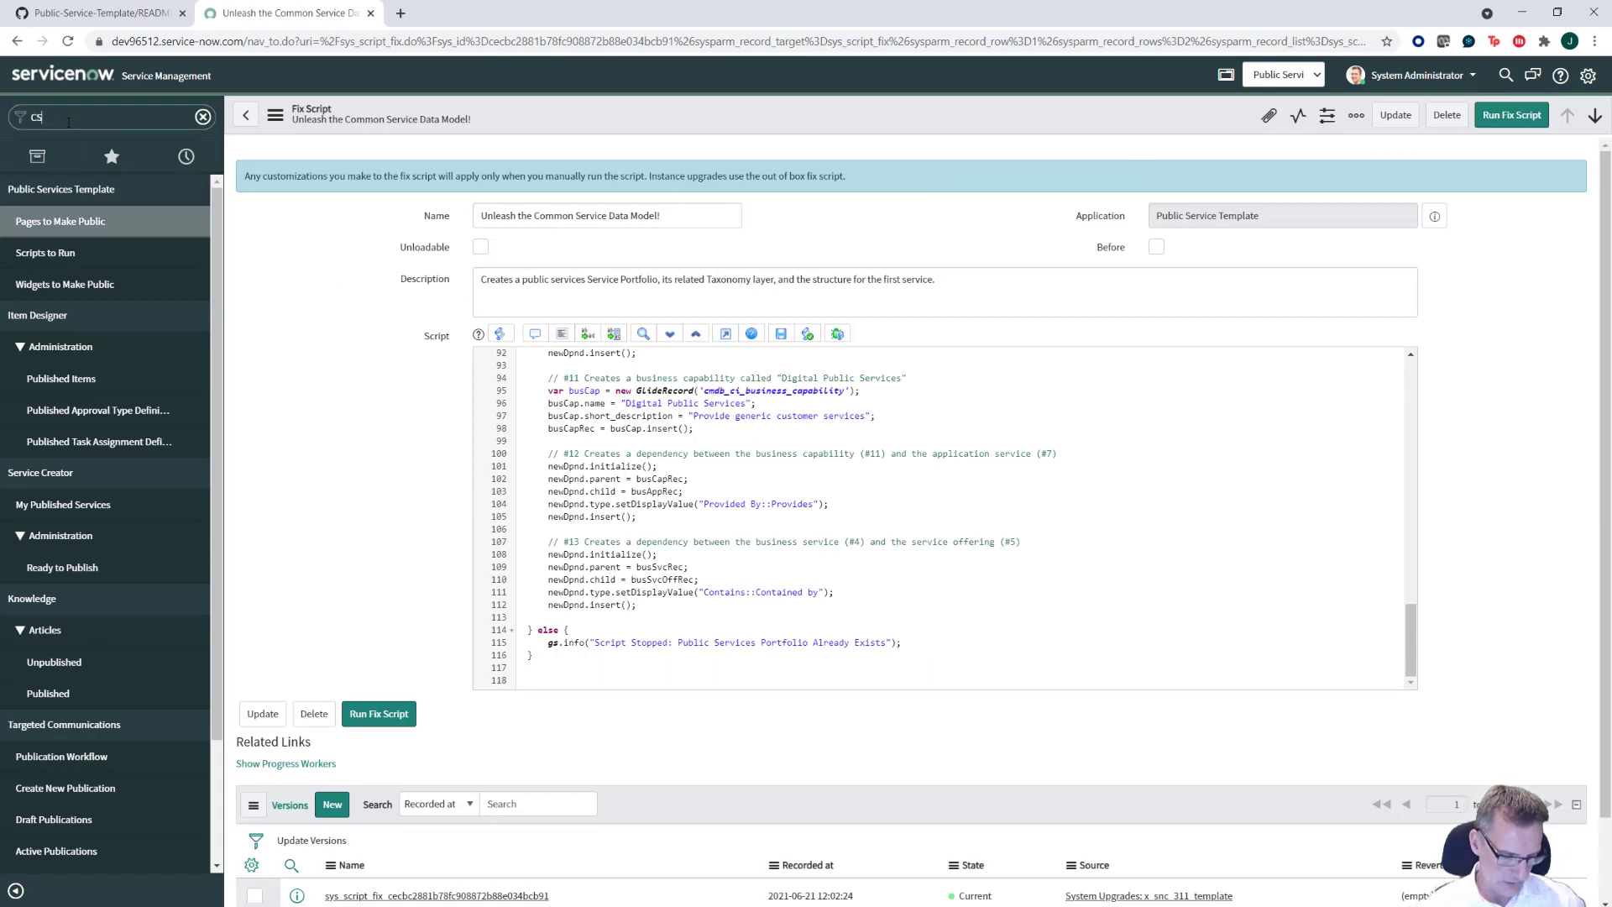
pyautogui.press('Return')
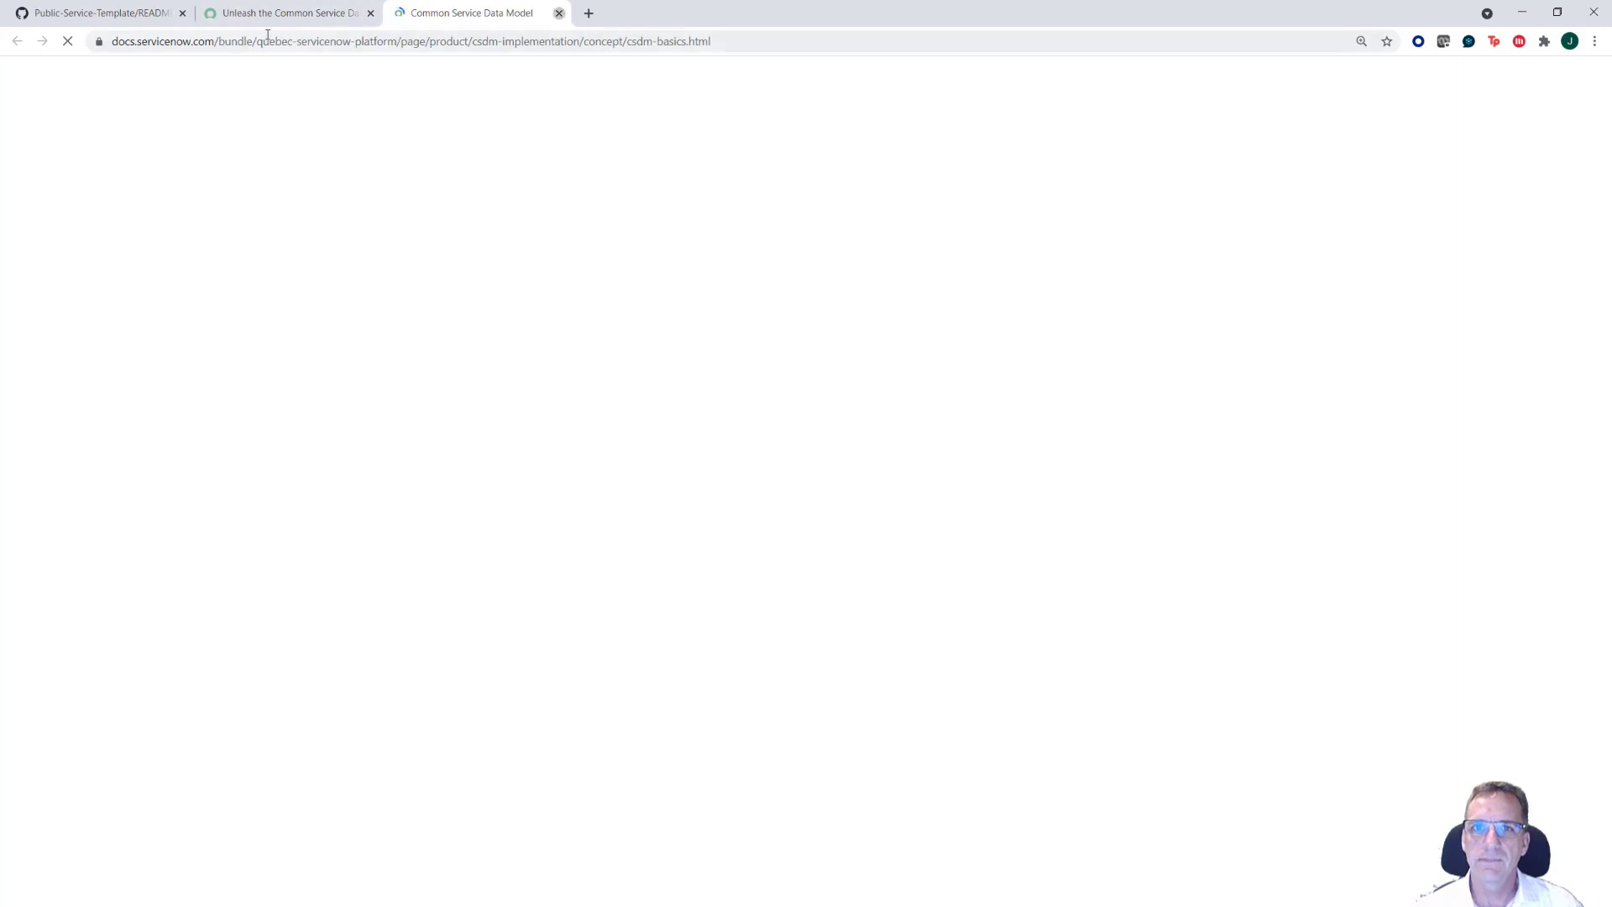
pyautogui.hotkey('ctrl', 'w')
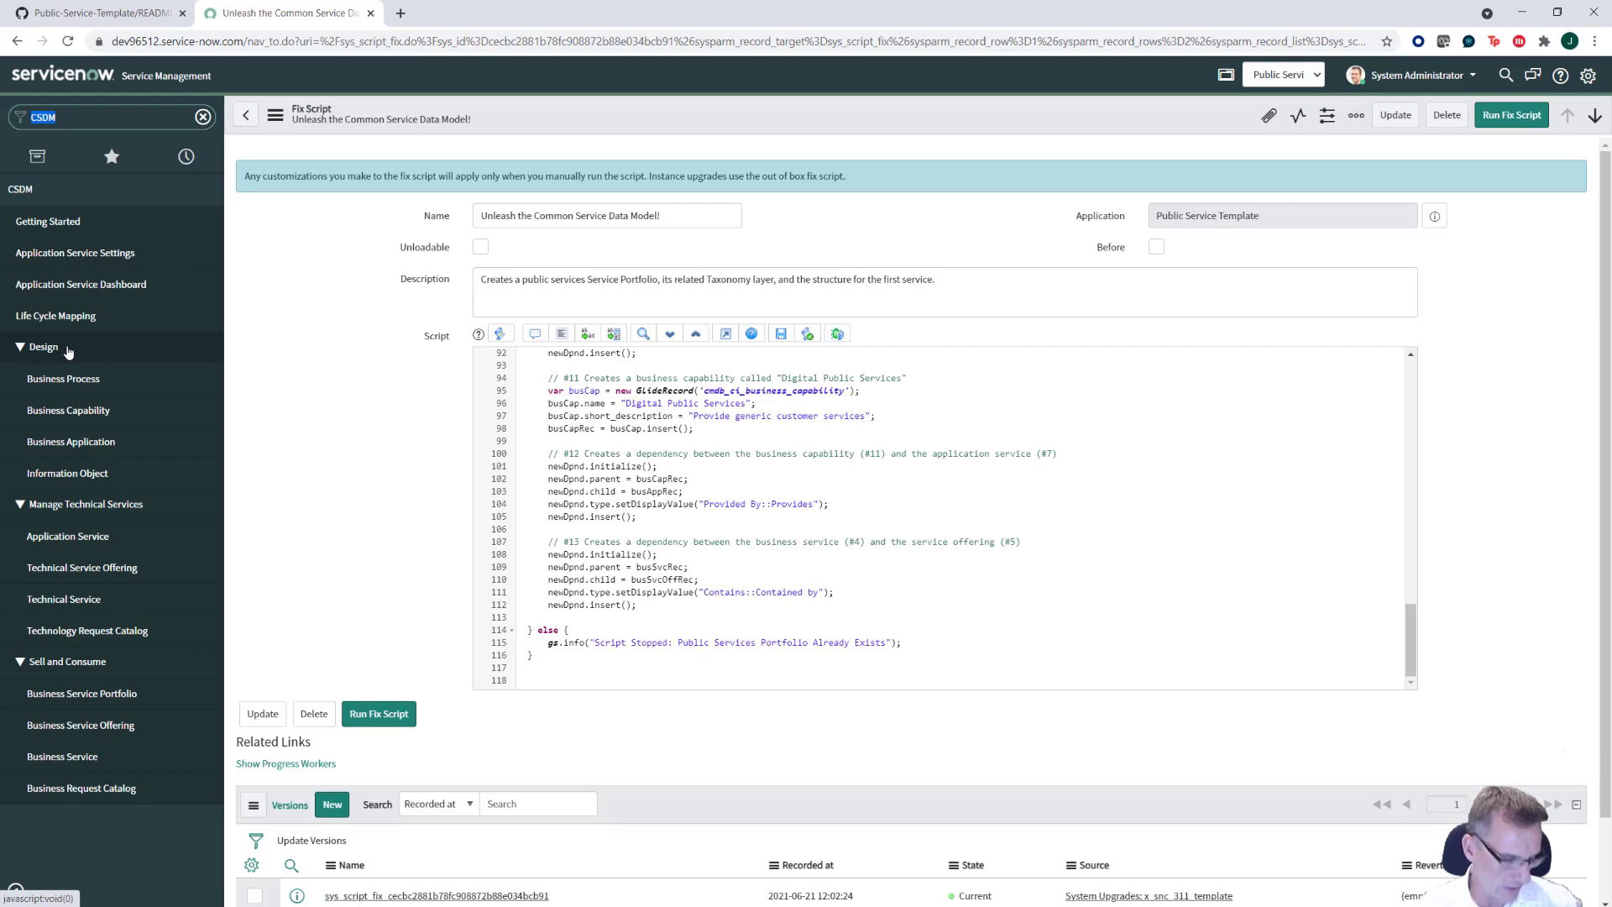
# Step: Display the Business Capability list and compare it with the Design area of the CSDM 3.0 slide
pyautogui.hotkey('alt', 'Tab')
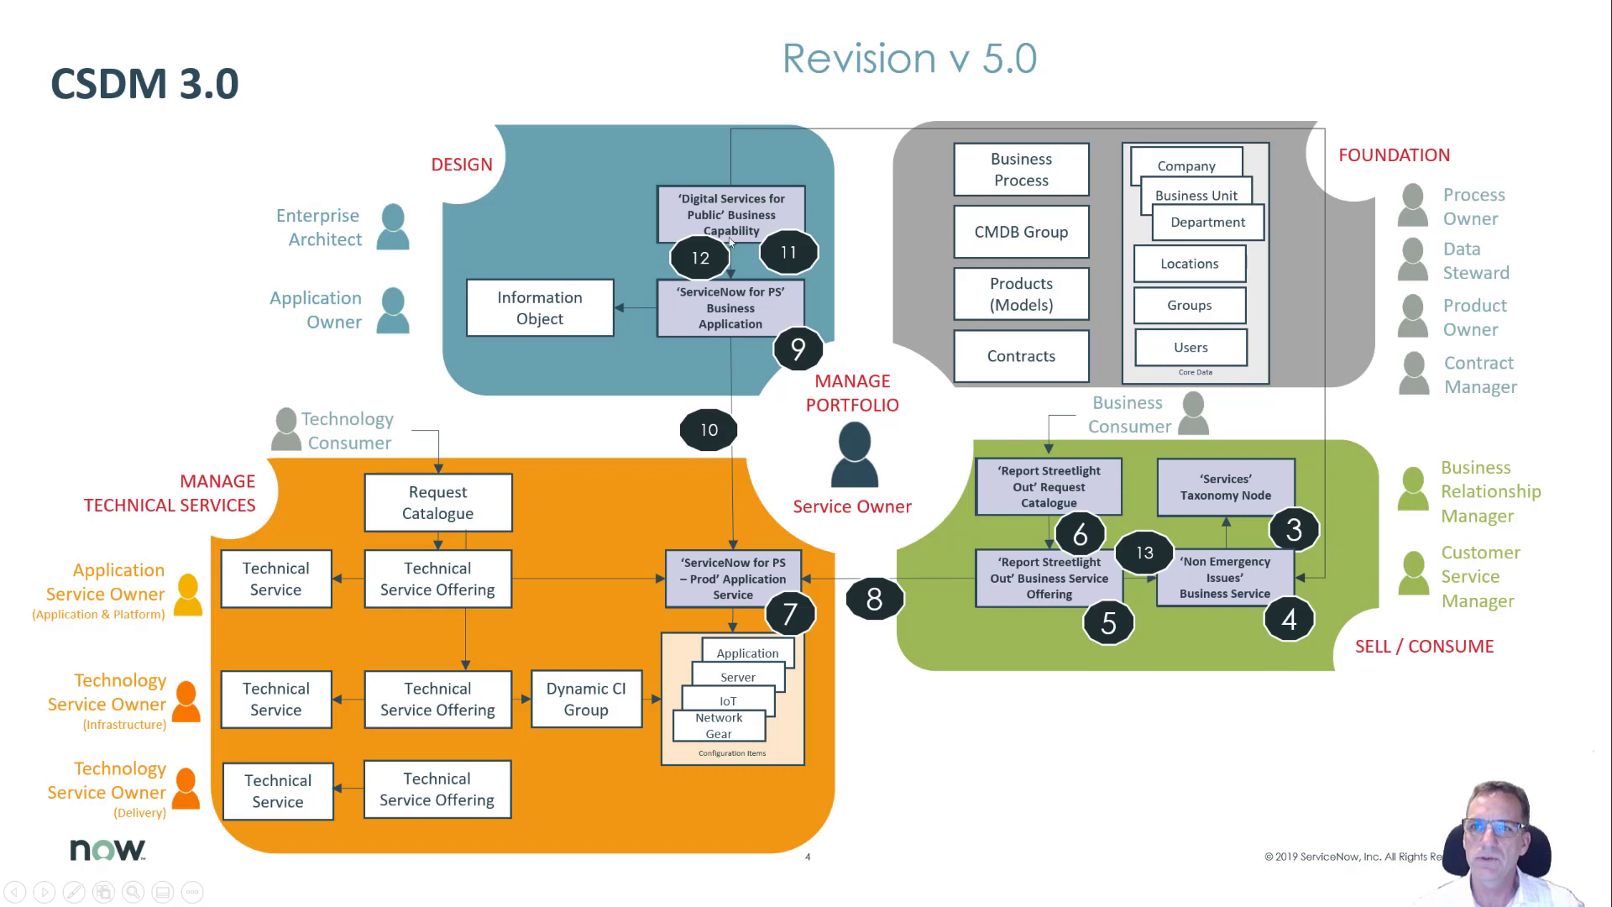
pyautogui.hotkey('alt', 'Tab')
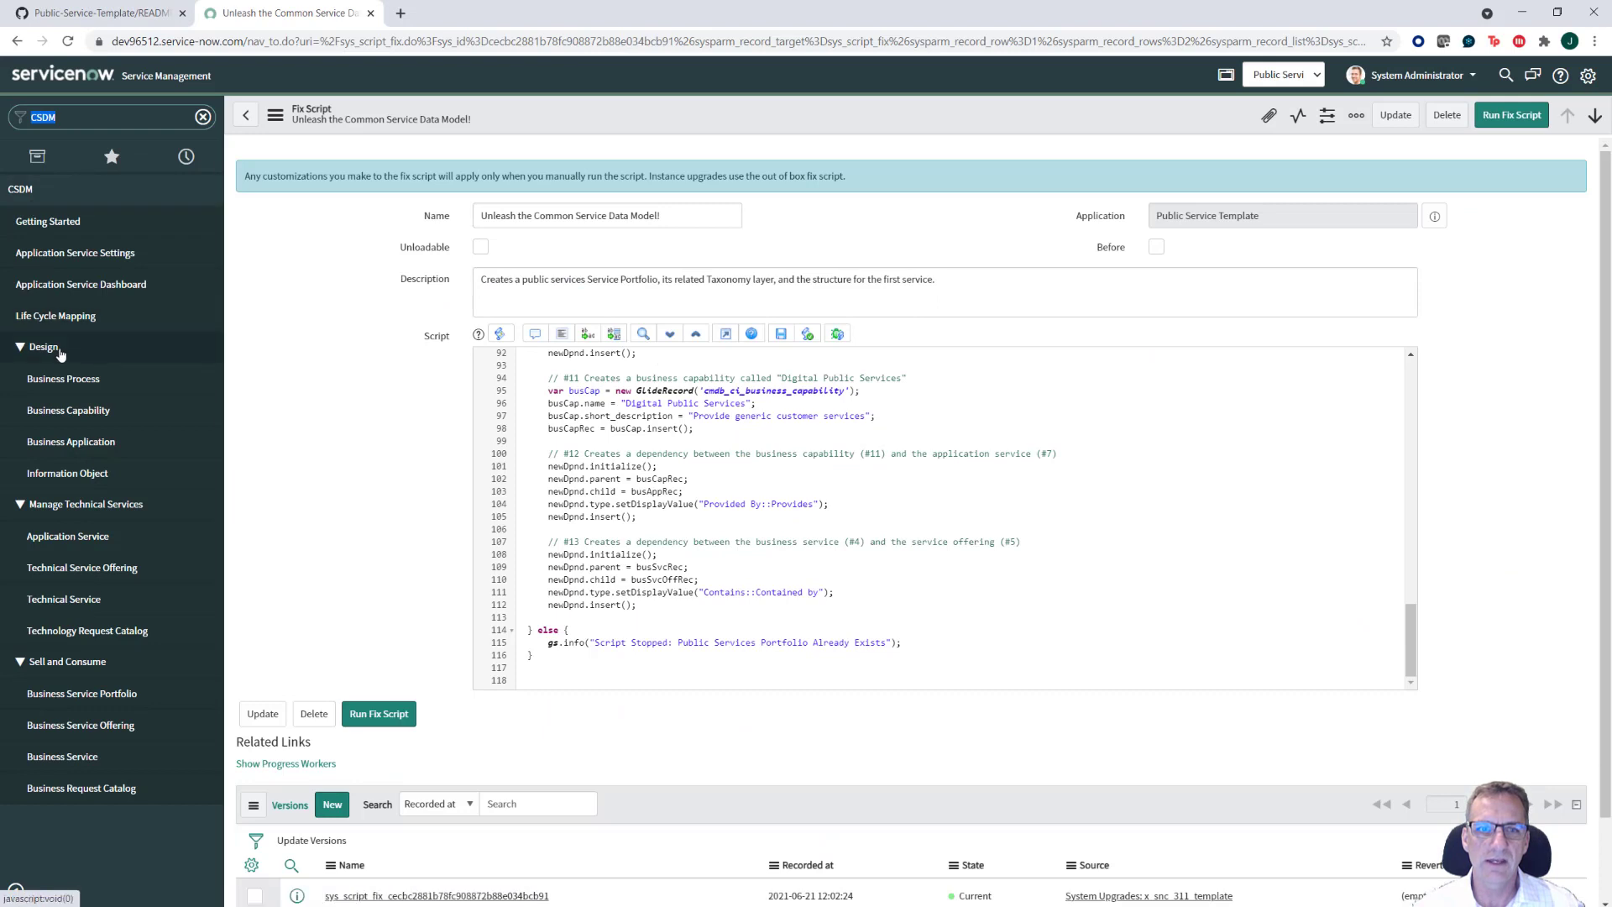
pyautogui.click(59, 411)
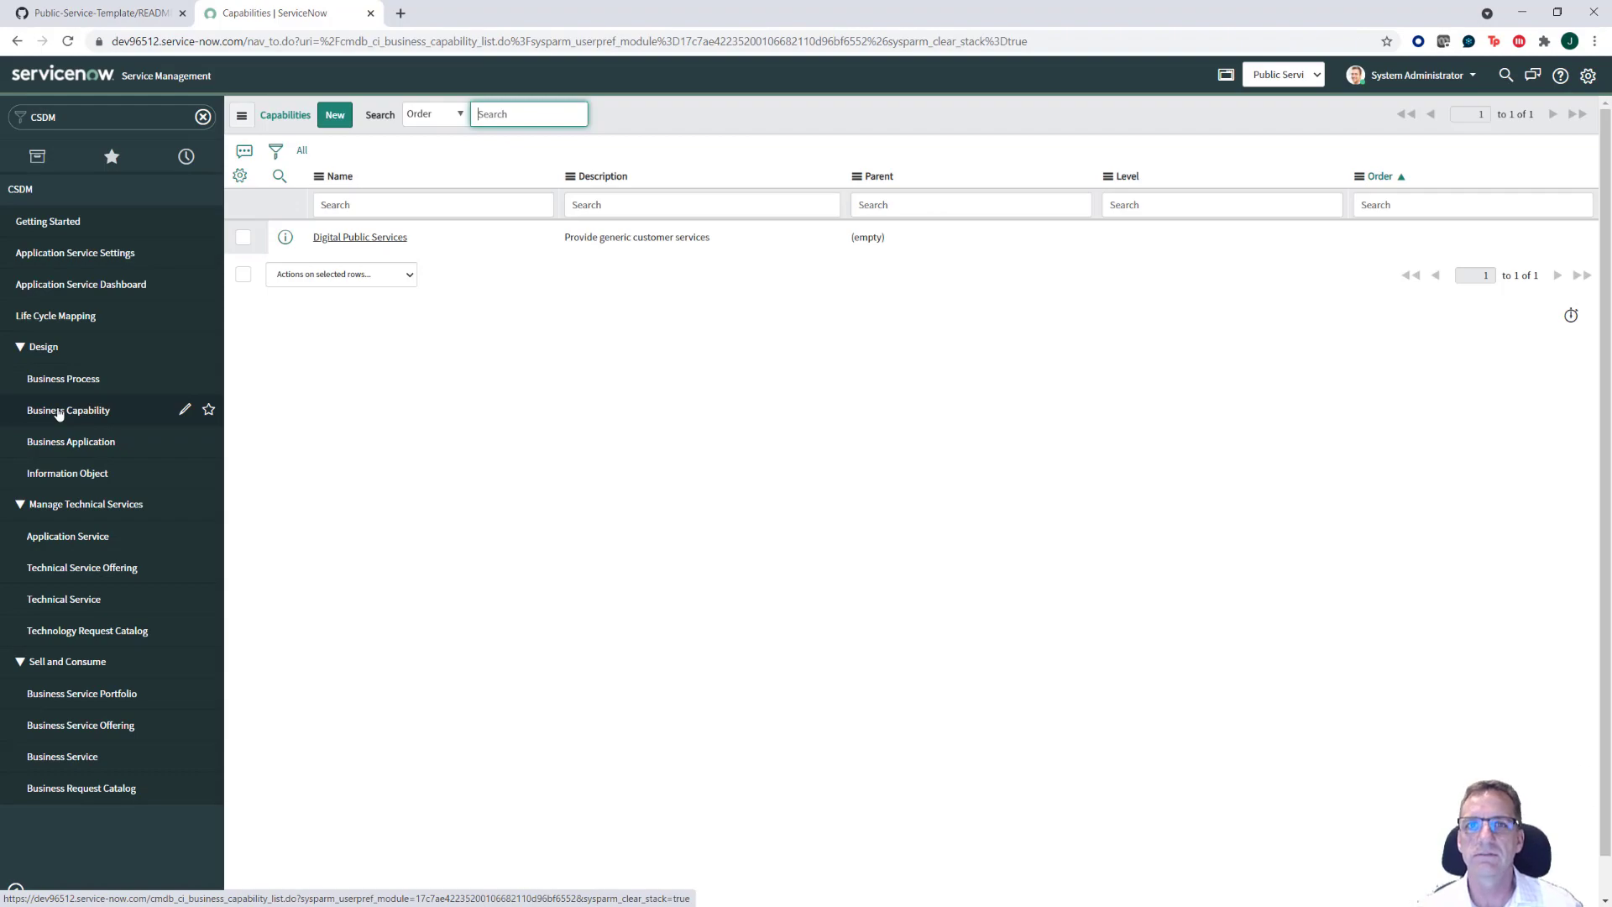
pyautogui.hotkey('alt', 'Tab')
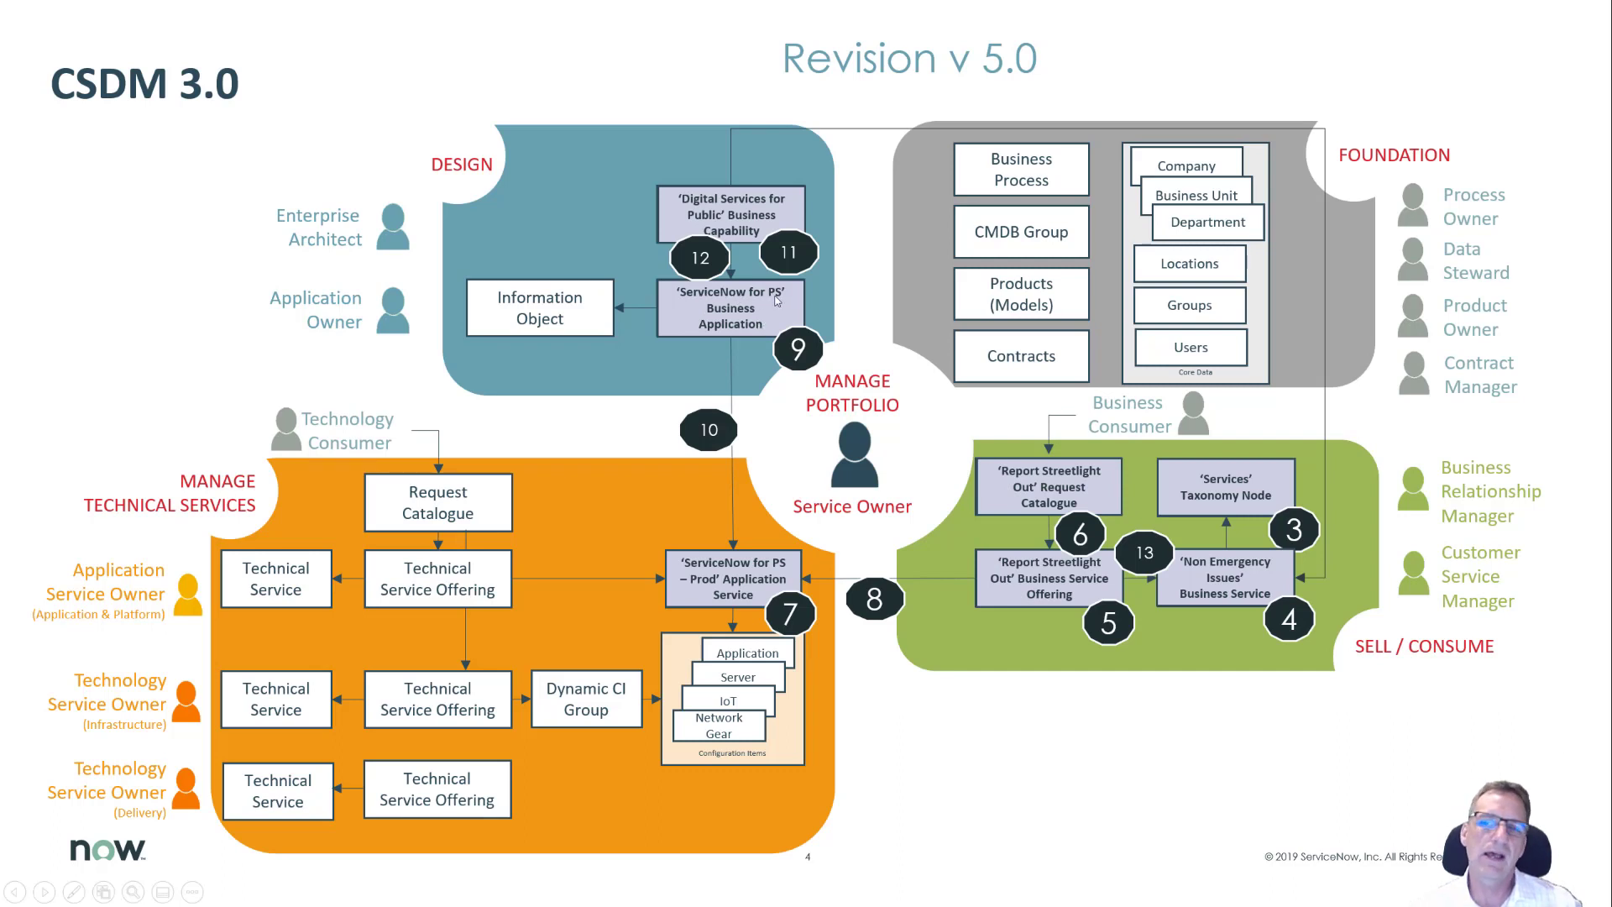
pyautogui.hotkey('alt', 'Tab')
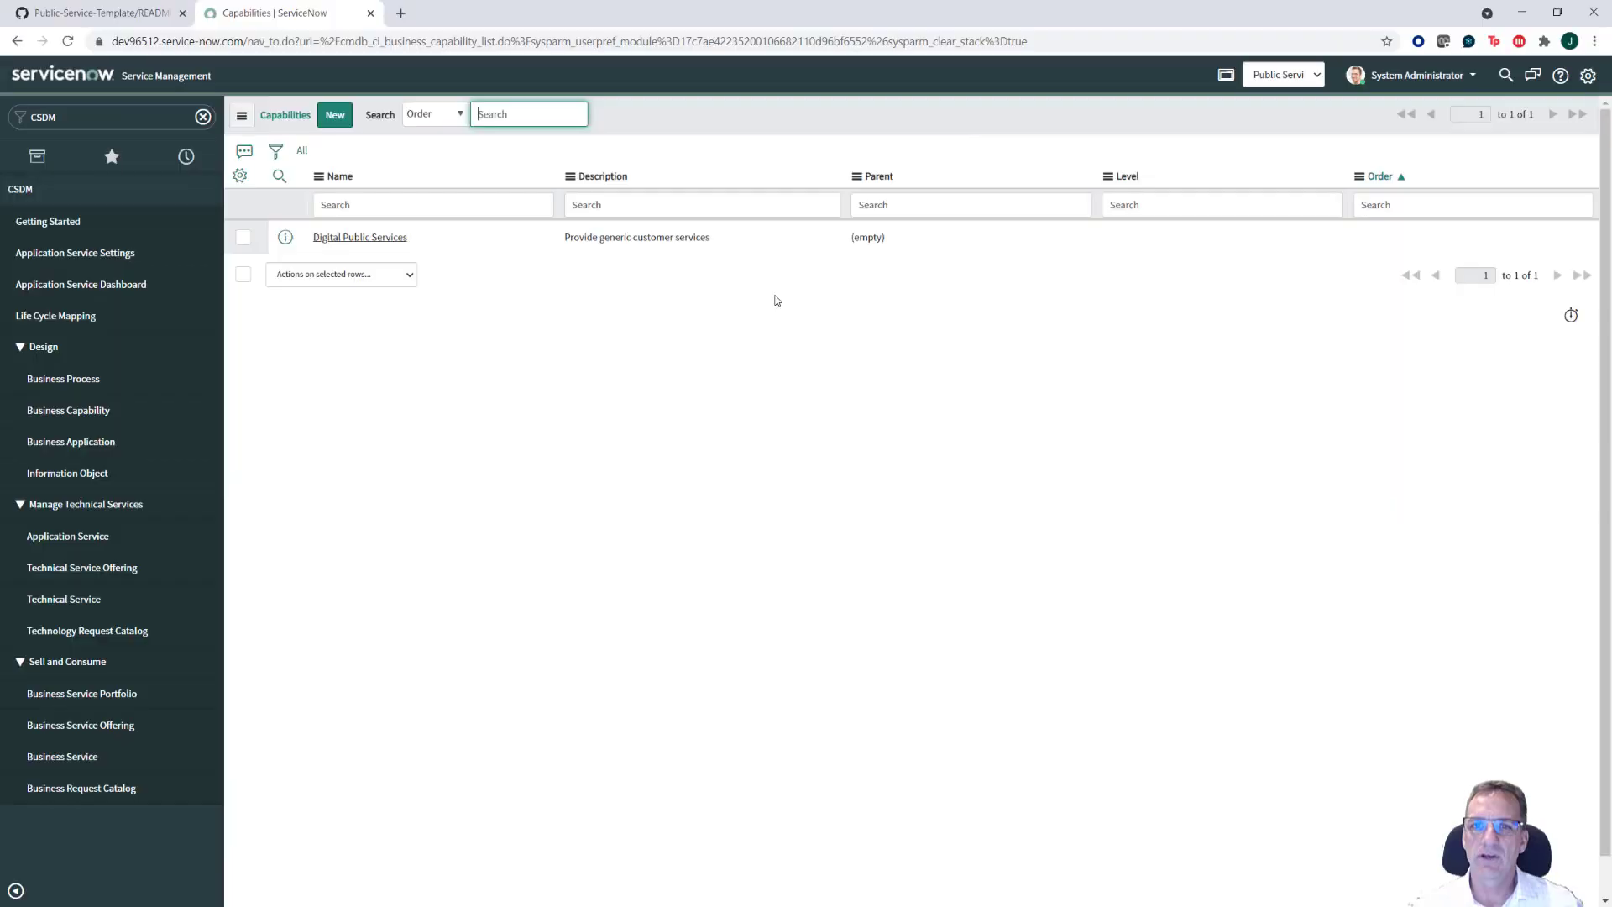
# Step: Display the Business Application list and check it against the CSDM 3.0 slide
pyautogui.click(48, 443)
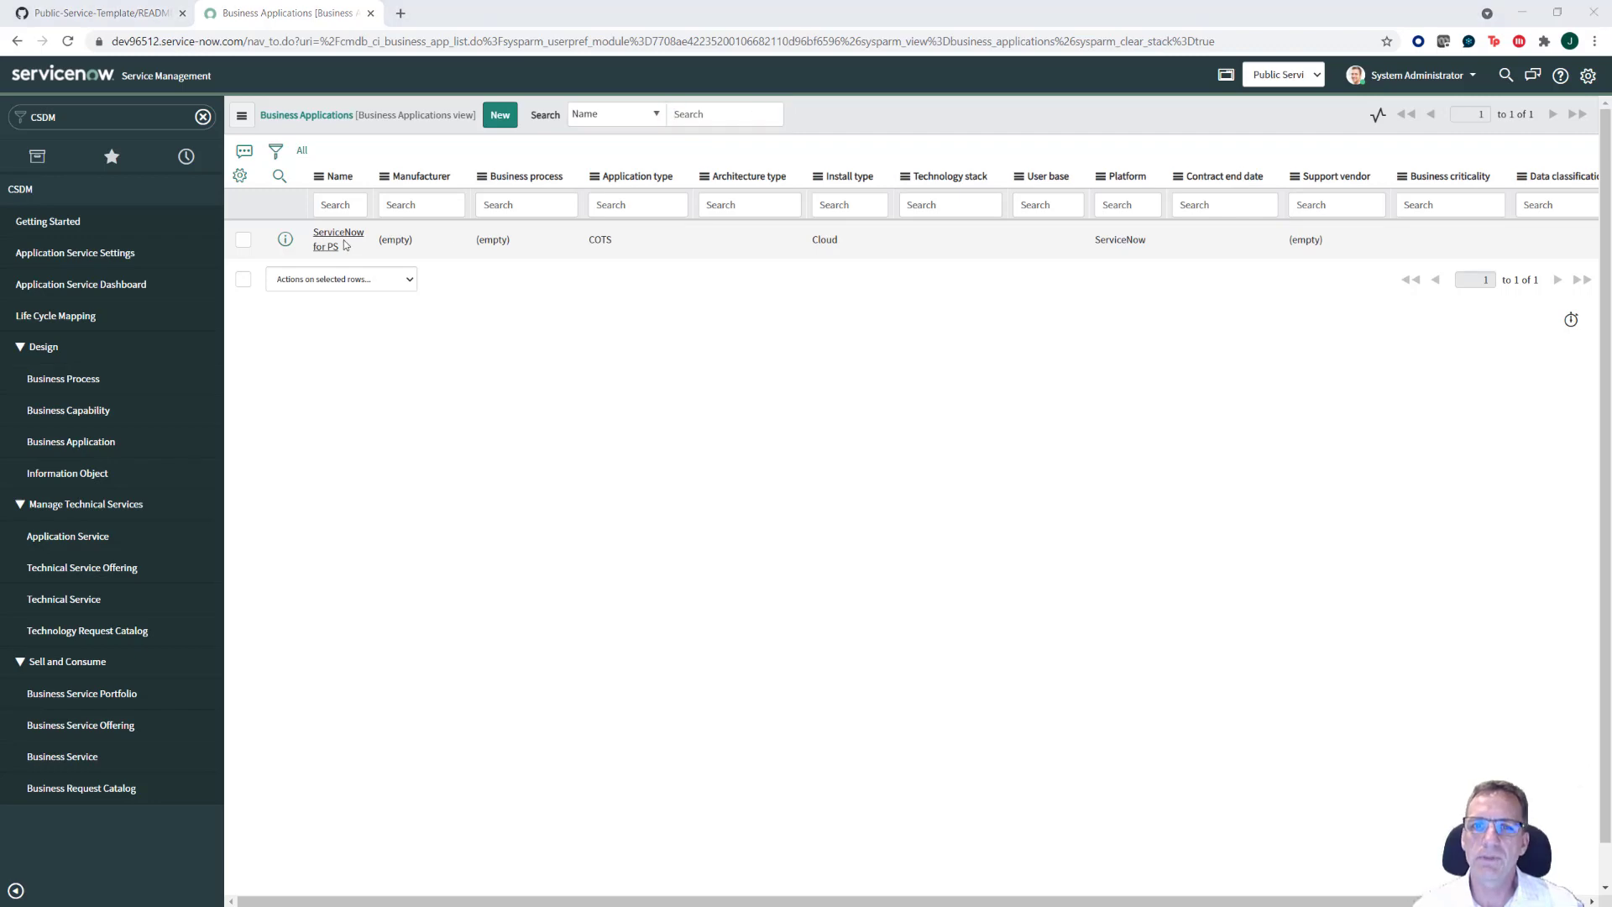
pyautogui.hotkey('alt', 'Tab')
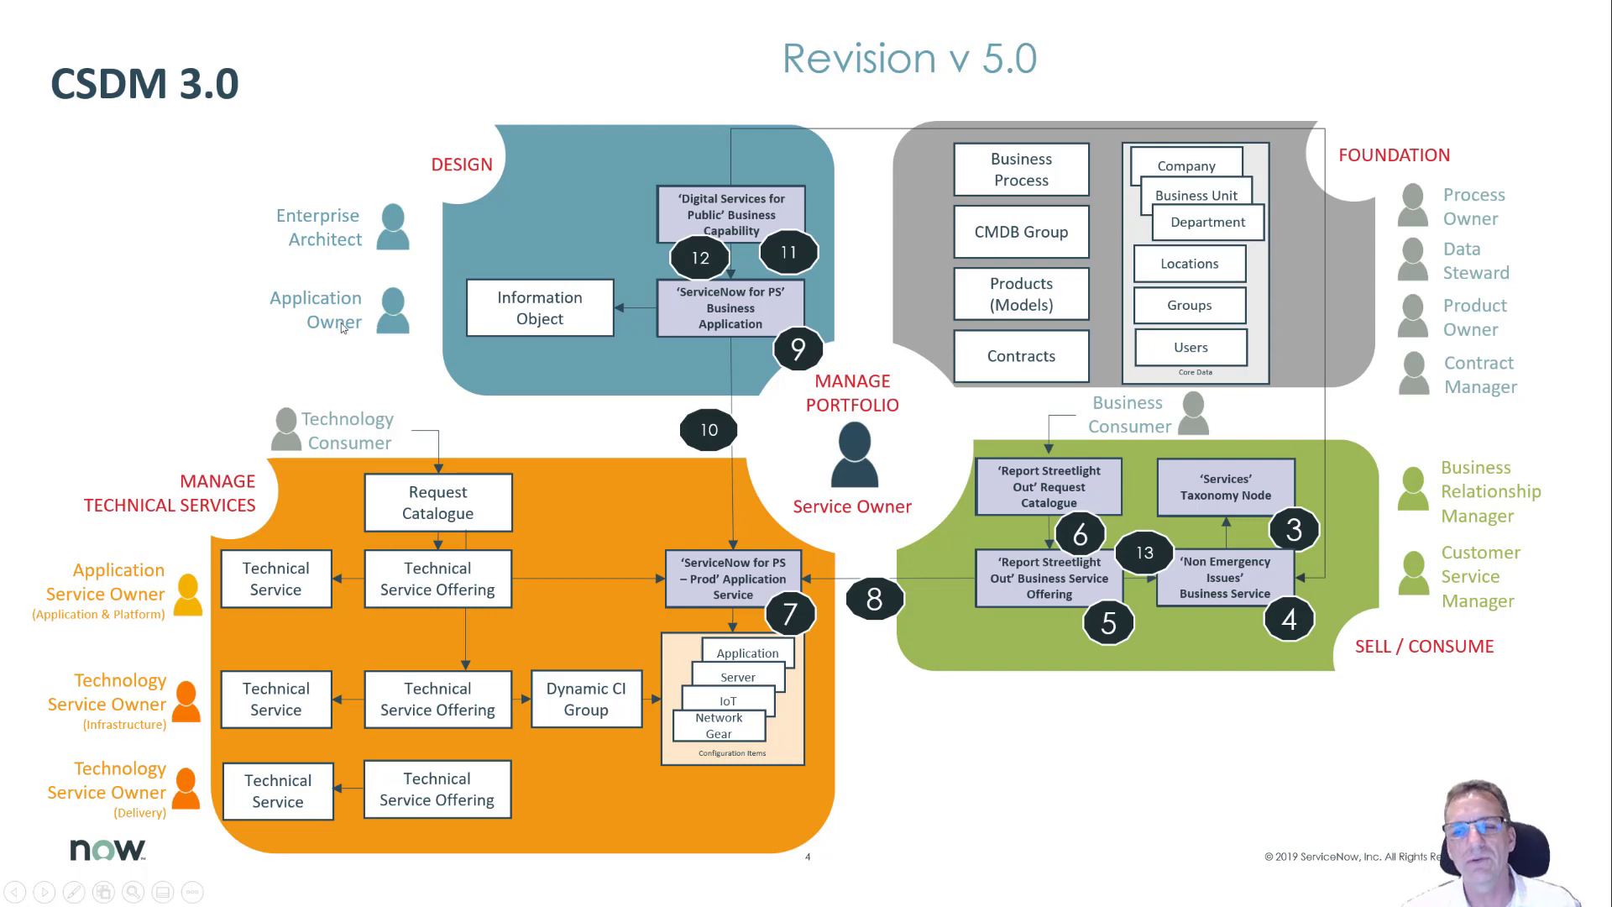
pyautogui.hotkey('alt', 'Tab')
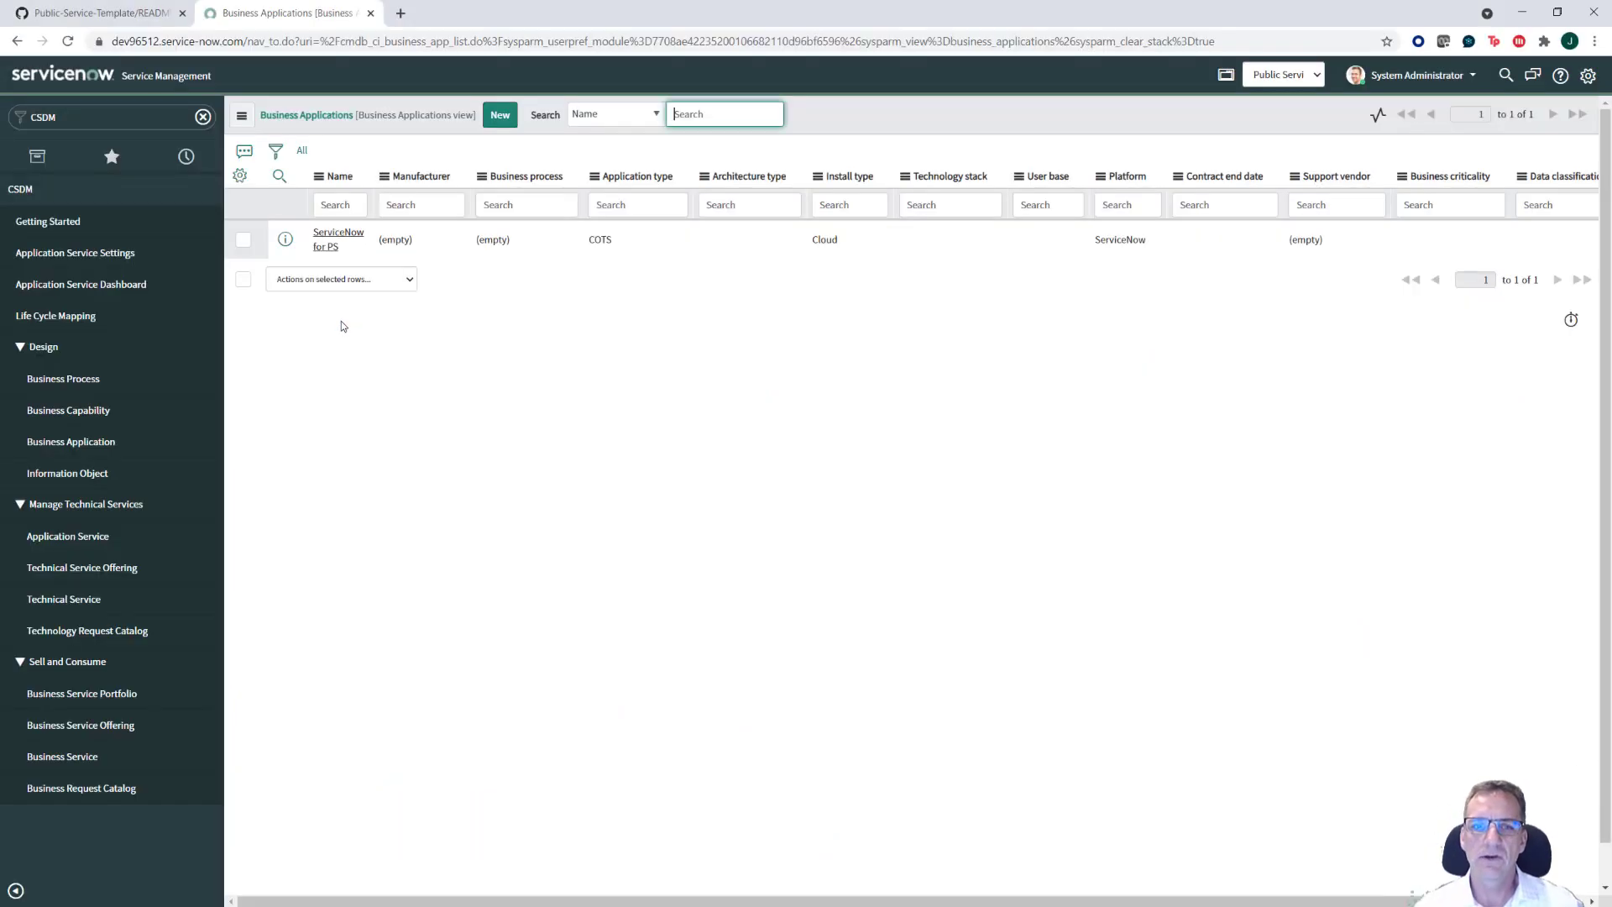
pyautogui.hotkey('alt', 'Tab')
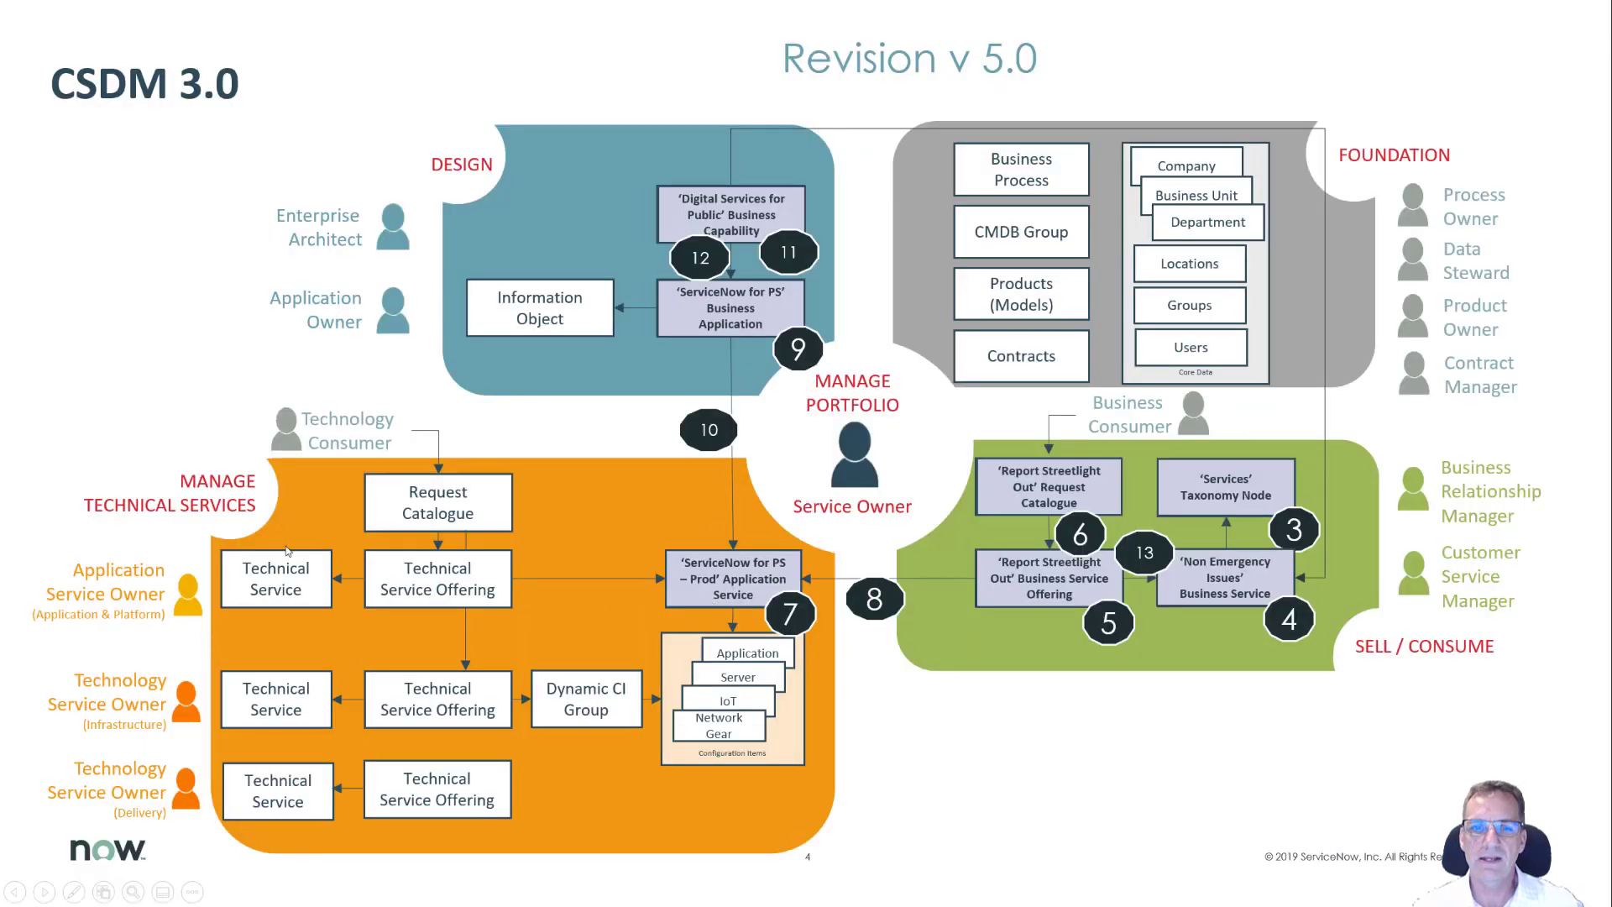
pyautogui.hotkey('alt', 'Tab')
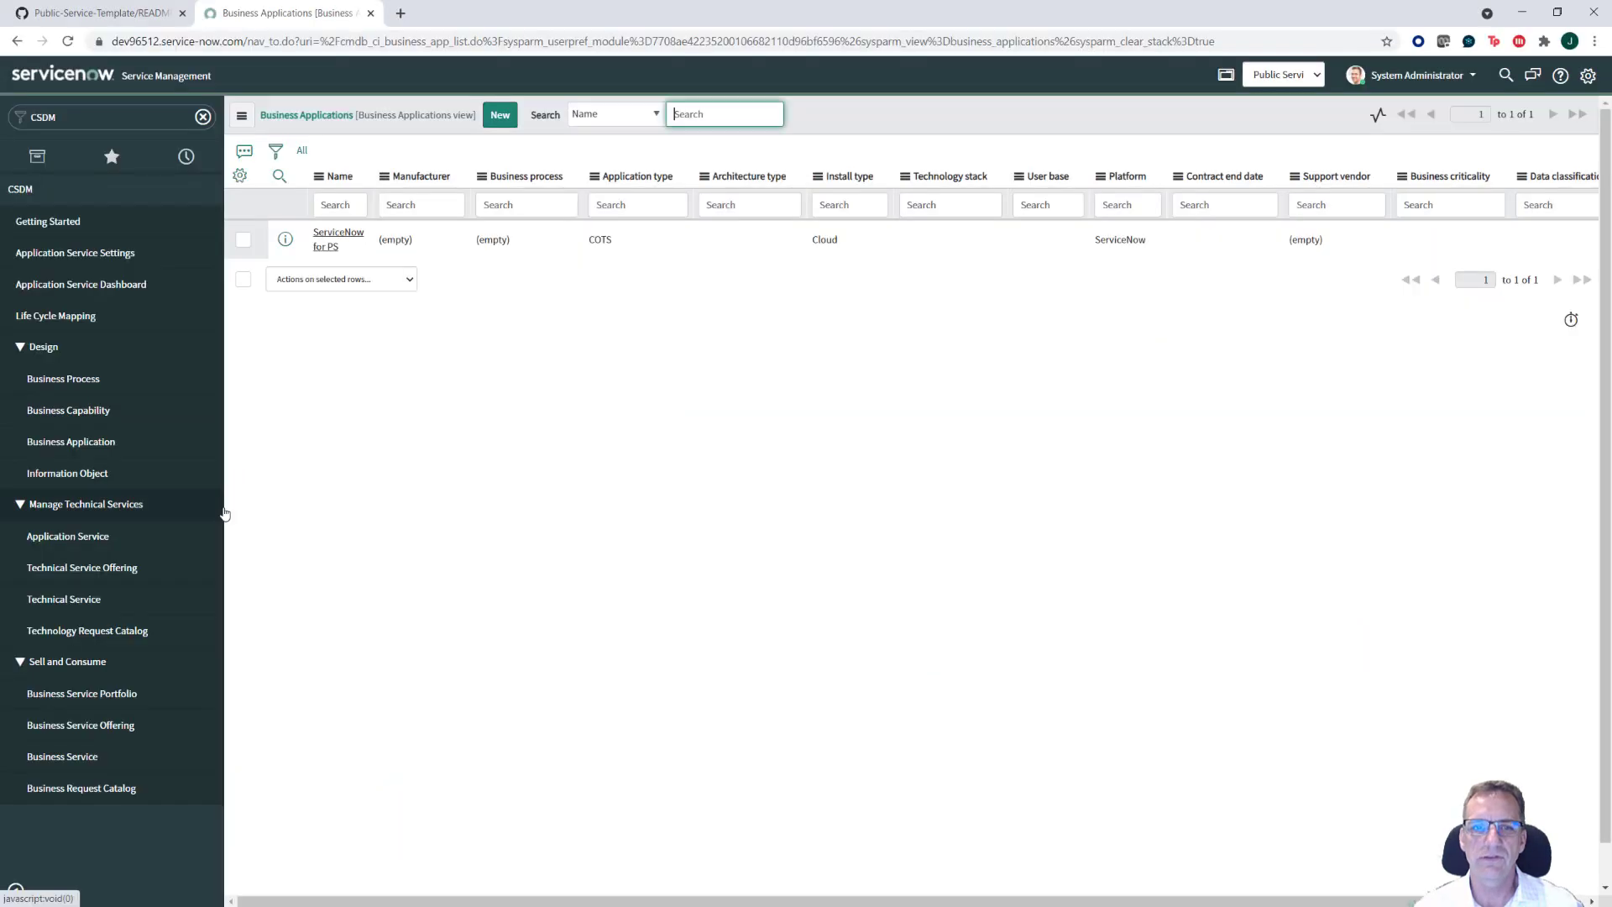
# Step: Display the Application Service list under Manage Technical Services and consult the CSDM 3.0 slide
pyautogui.click(65, 542)
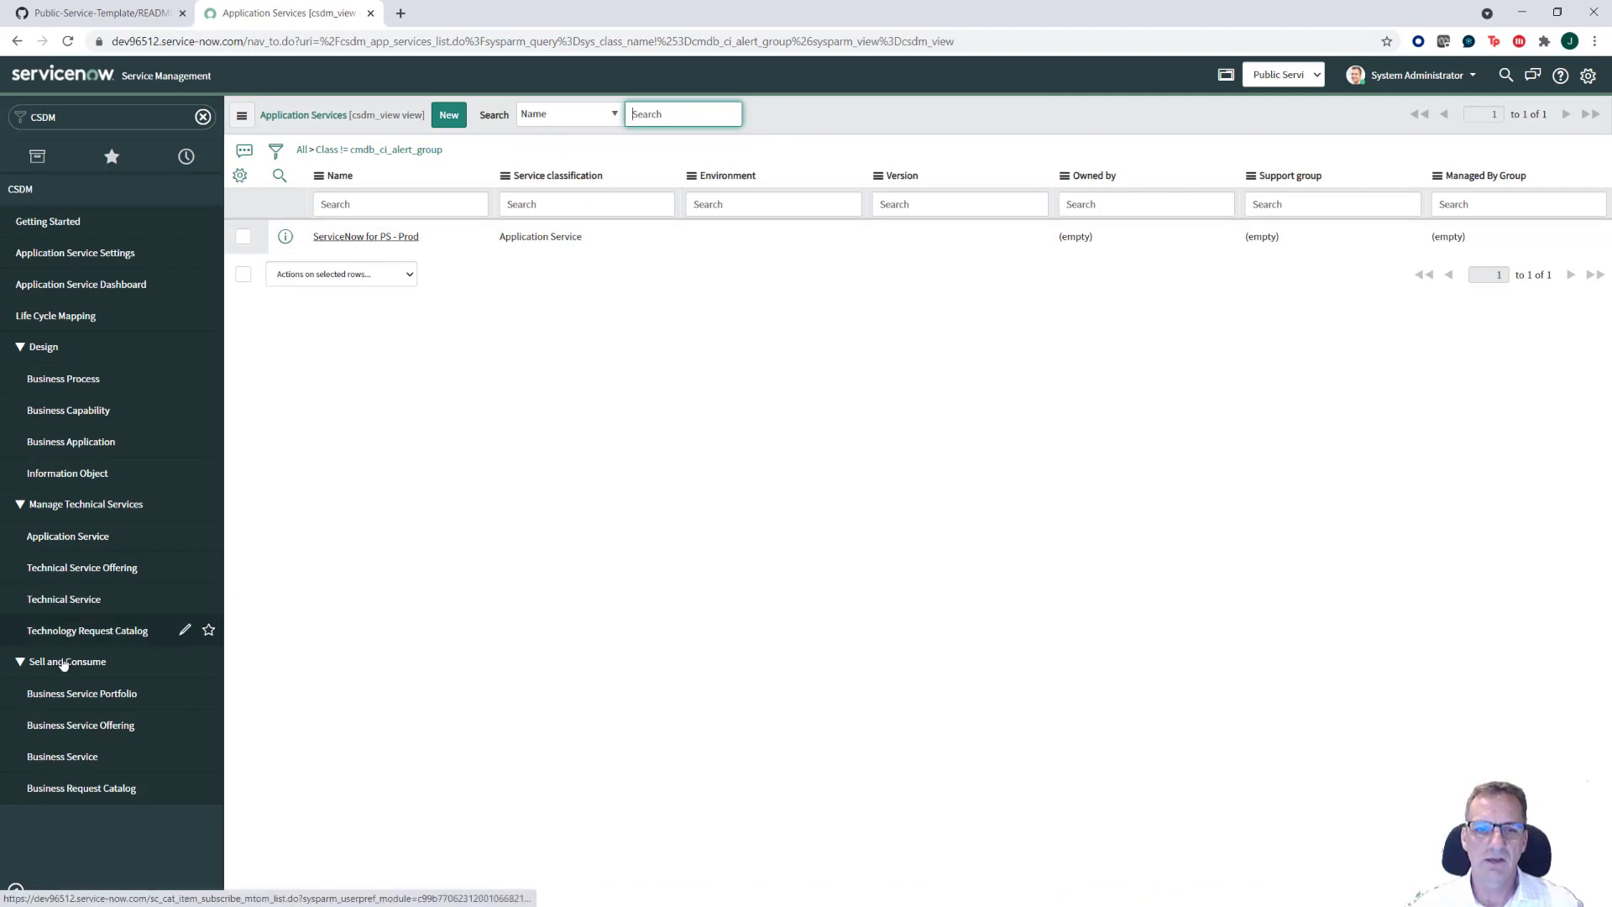
pyautogui.hotkey('alt', 'Tab')
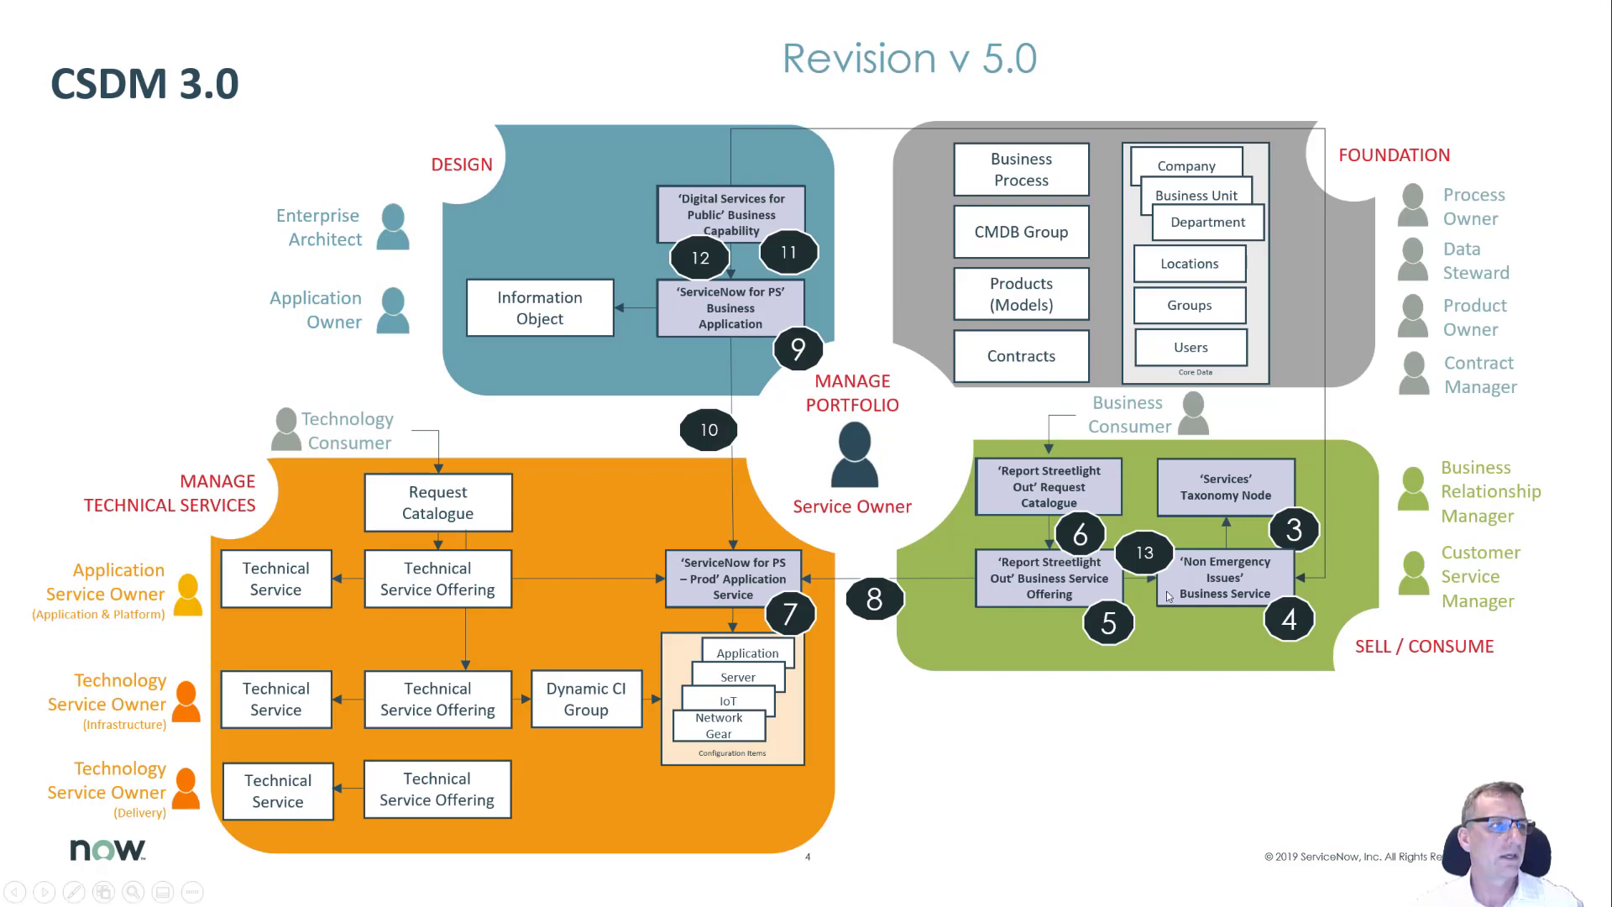
pyautogui.hotkey('alt', 'Tab')
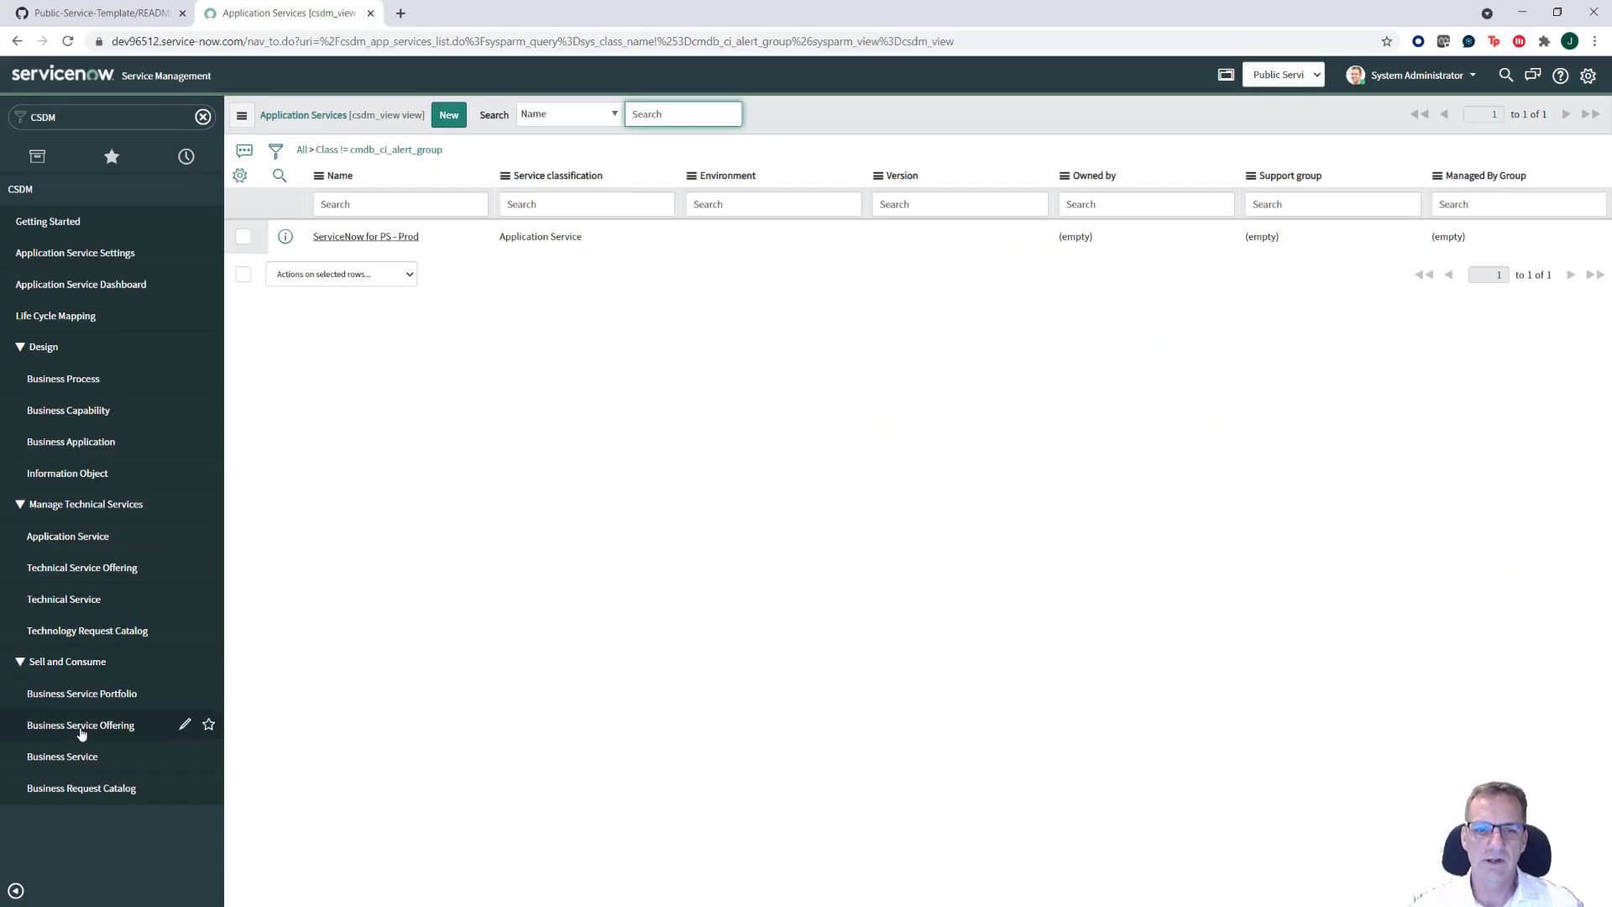
# Step: Review the Business Service Portfolio, Business Service Offering and Business Service lists against the Sell/Consume area of the CSDM 3.0 slide
pyautogui.click(72, 696)
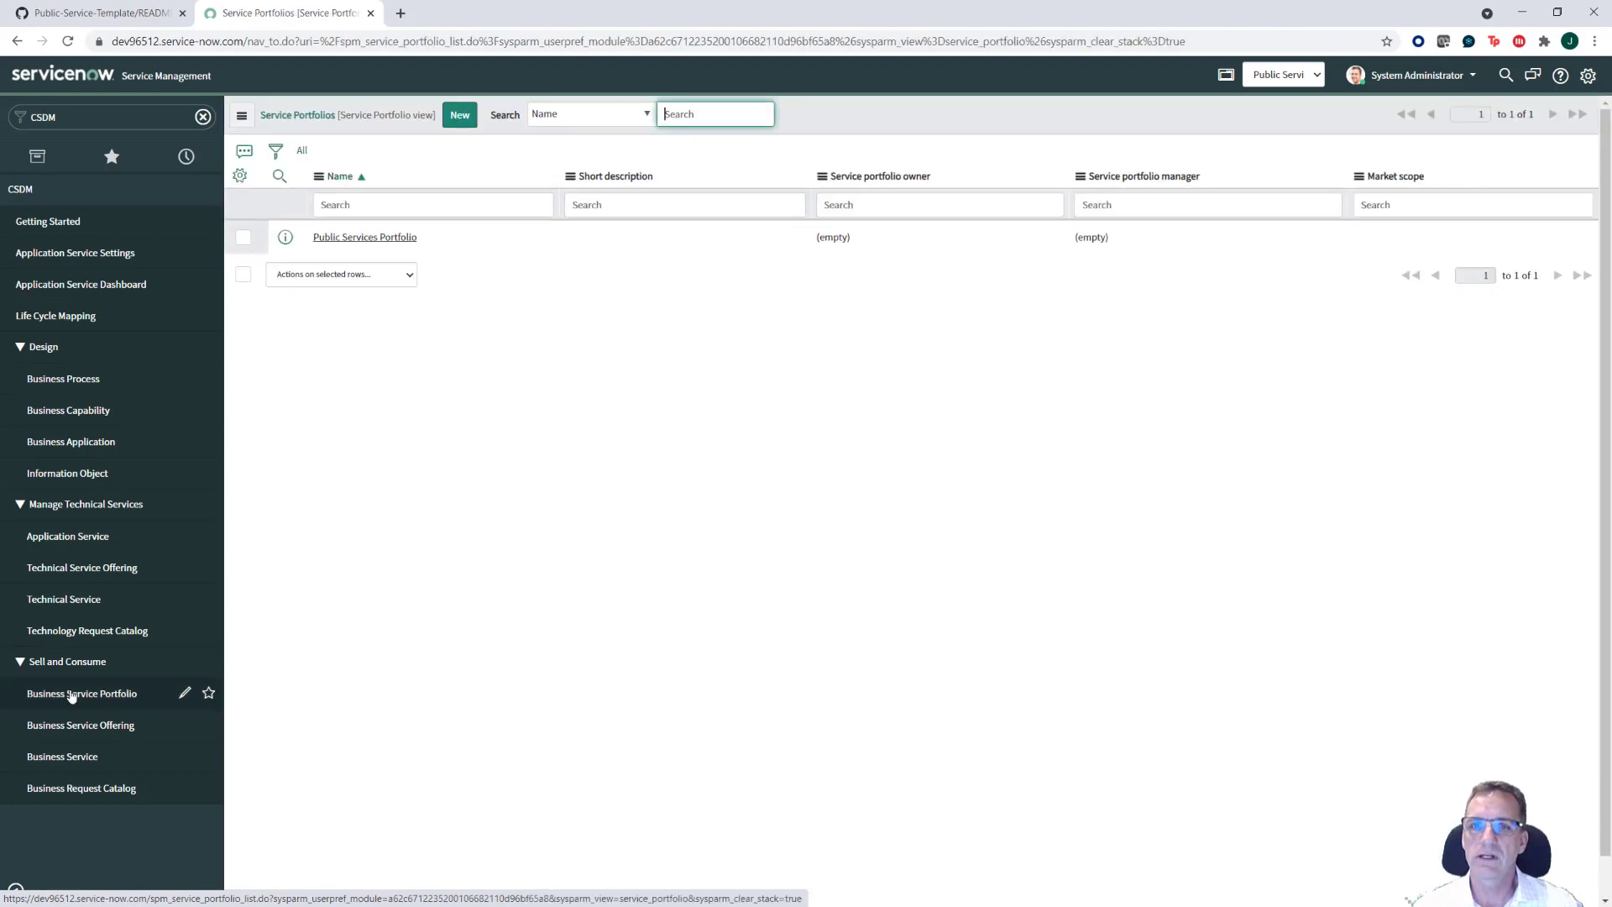
pyautogui.click(80, 728)
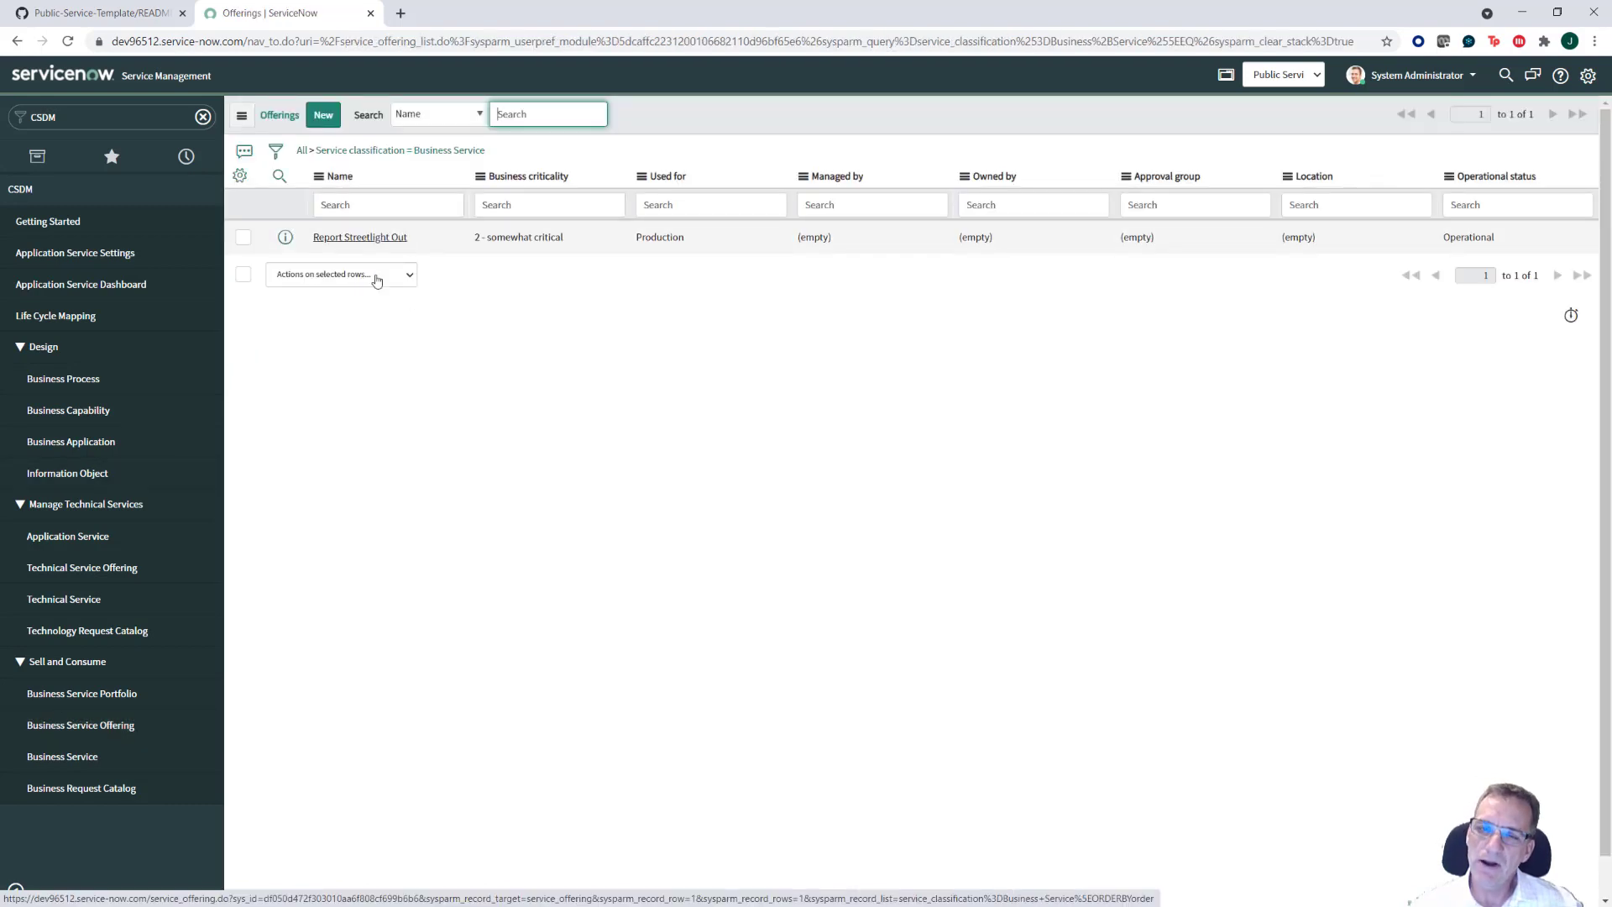
pyautogui.click(81, 761)
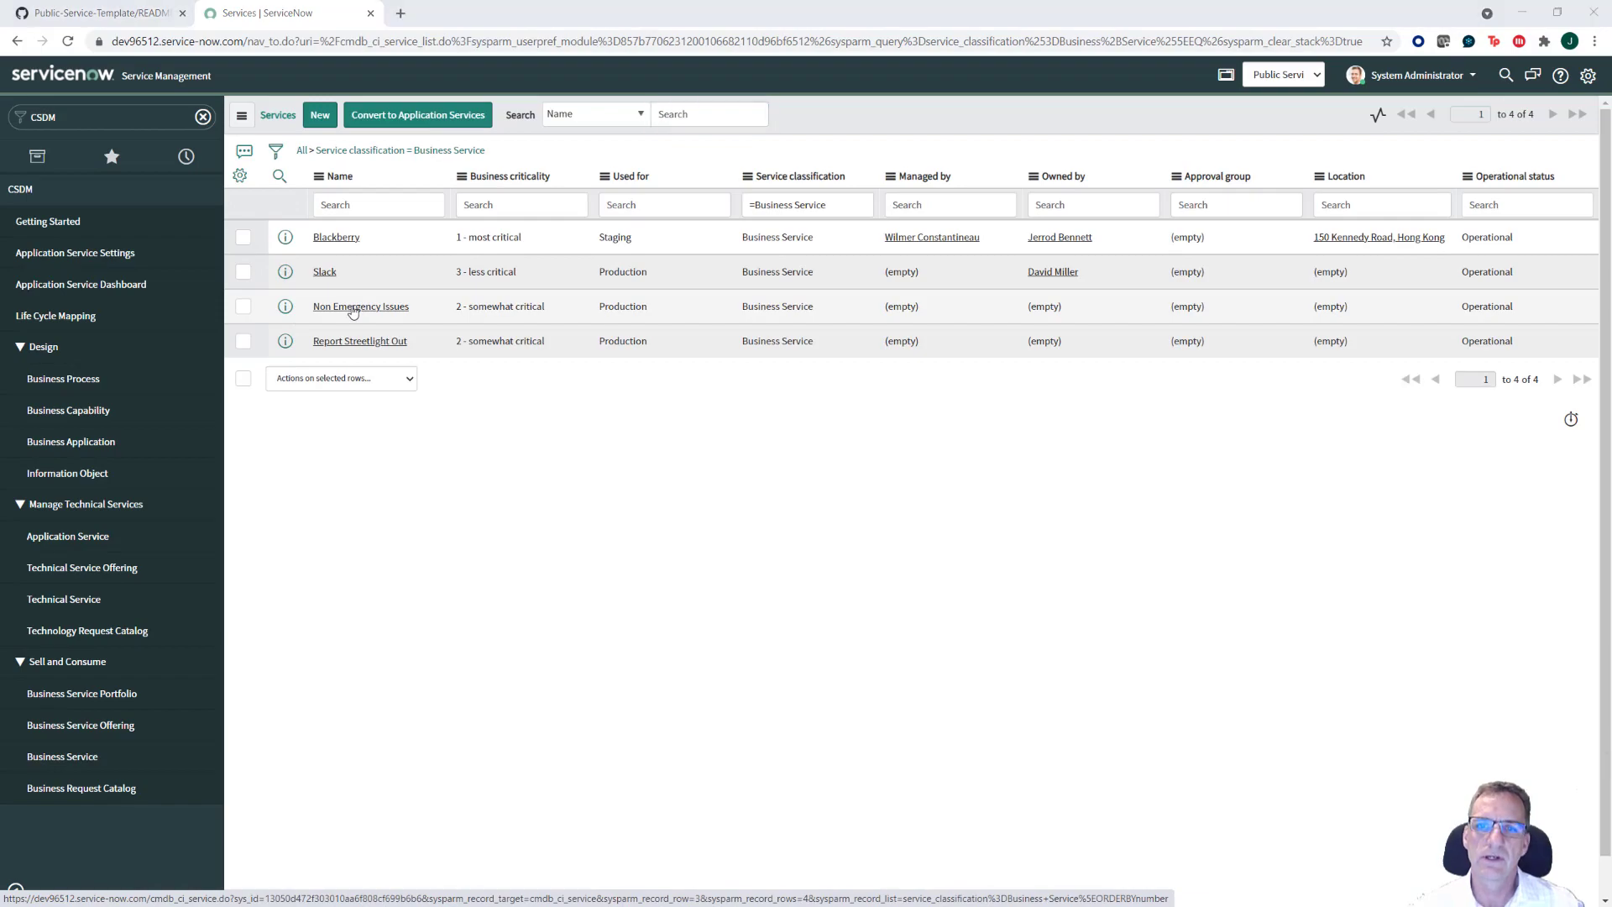
pyautogui.hotkey('alt', 'Tab')
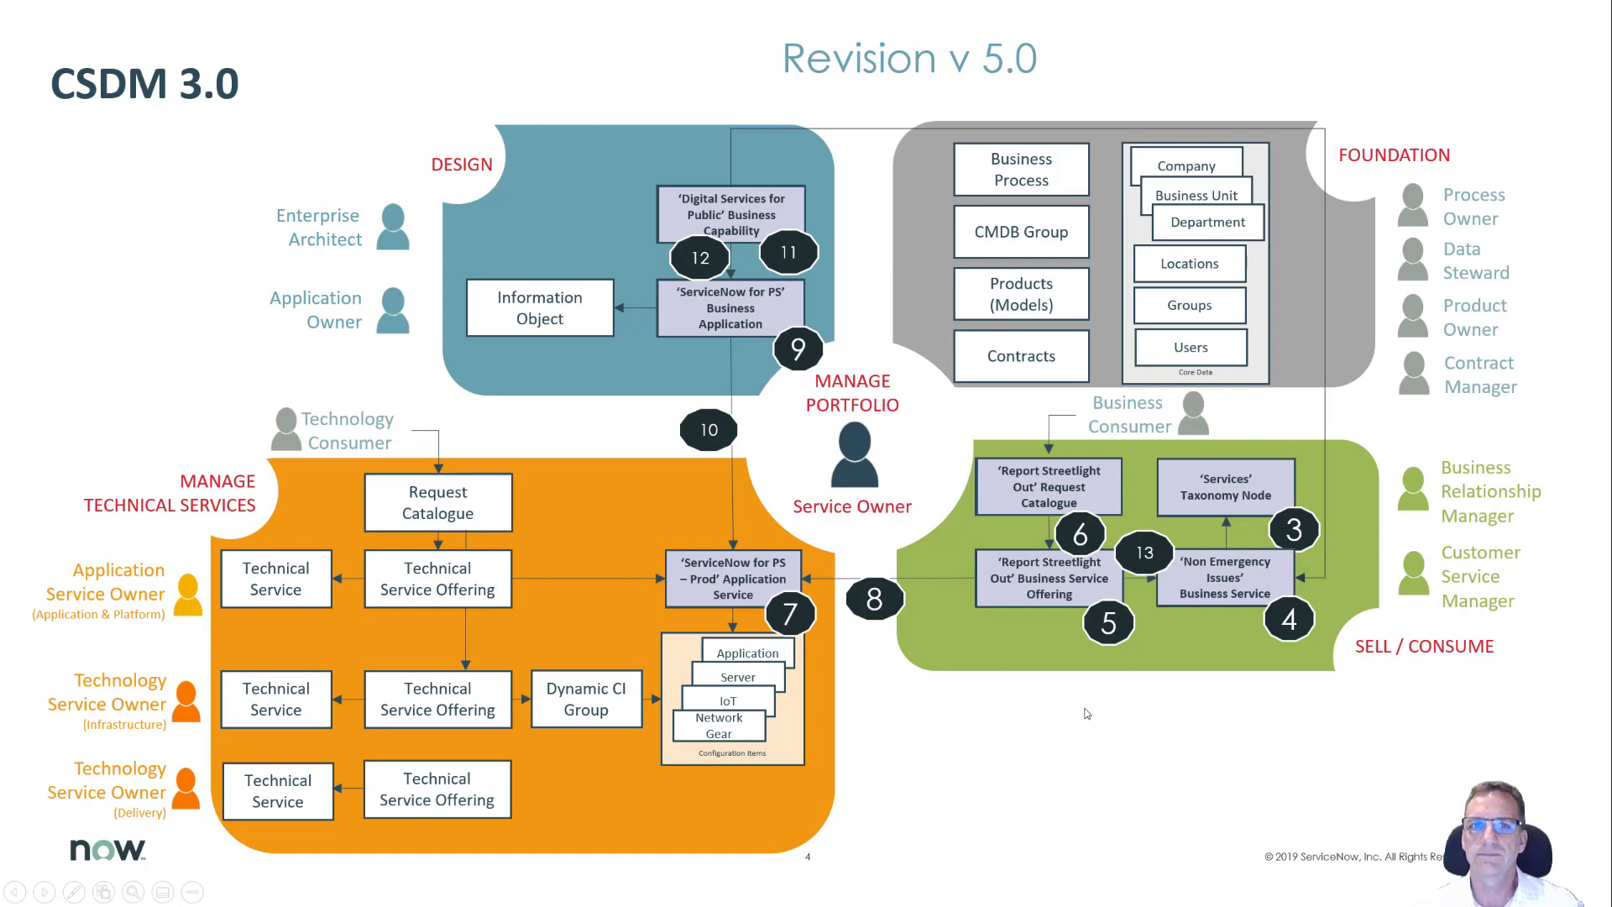
pyautogui.hotkey('alt', 'Tab')
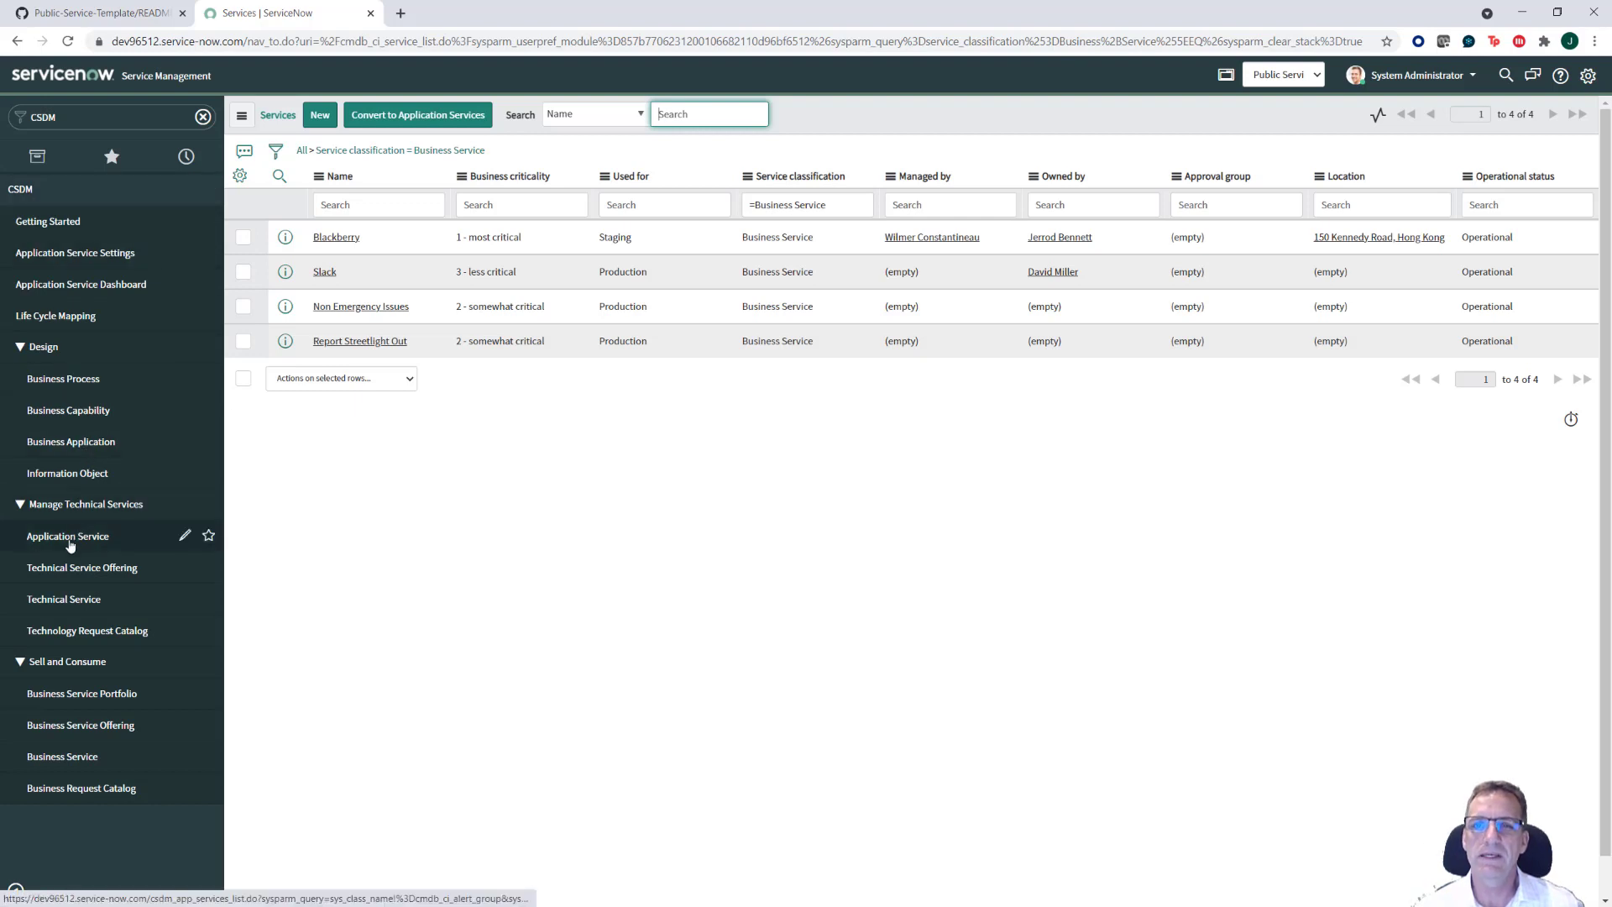
# Step: Open the ServiceNow for PS - Prod application service and examine its business application and business service offering relationships
pyautogui.hotkey('alt', 'Tab')
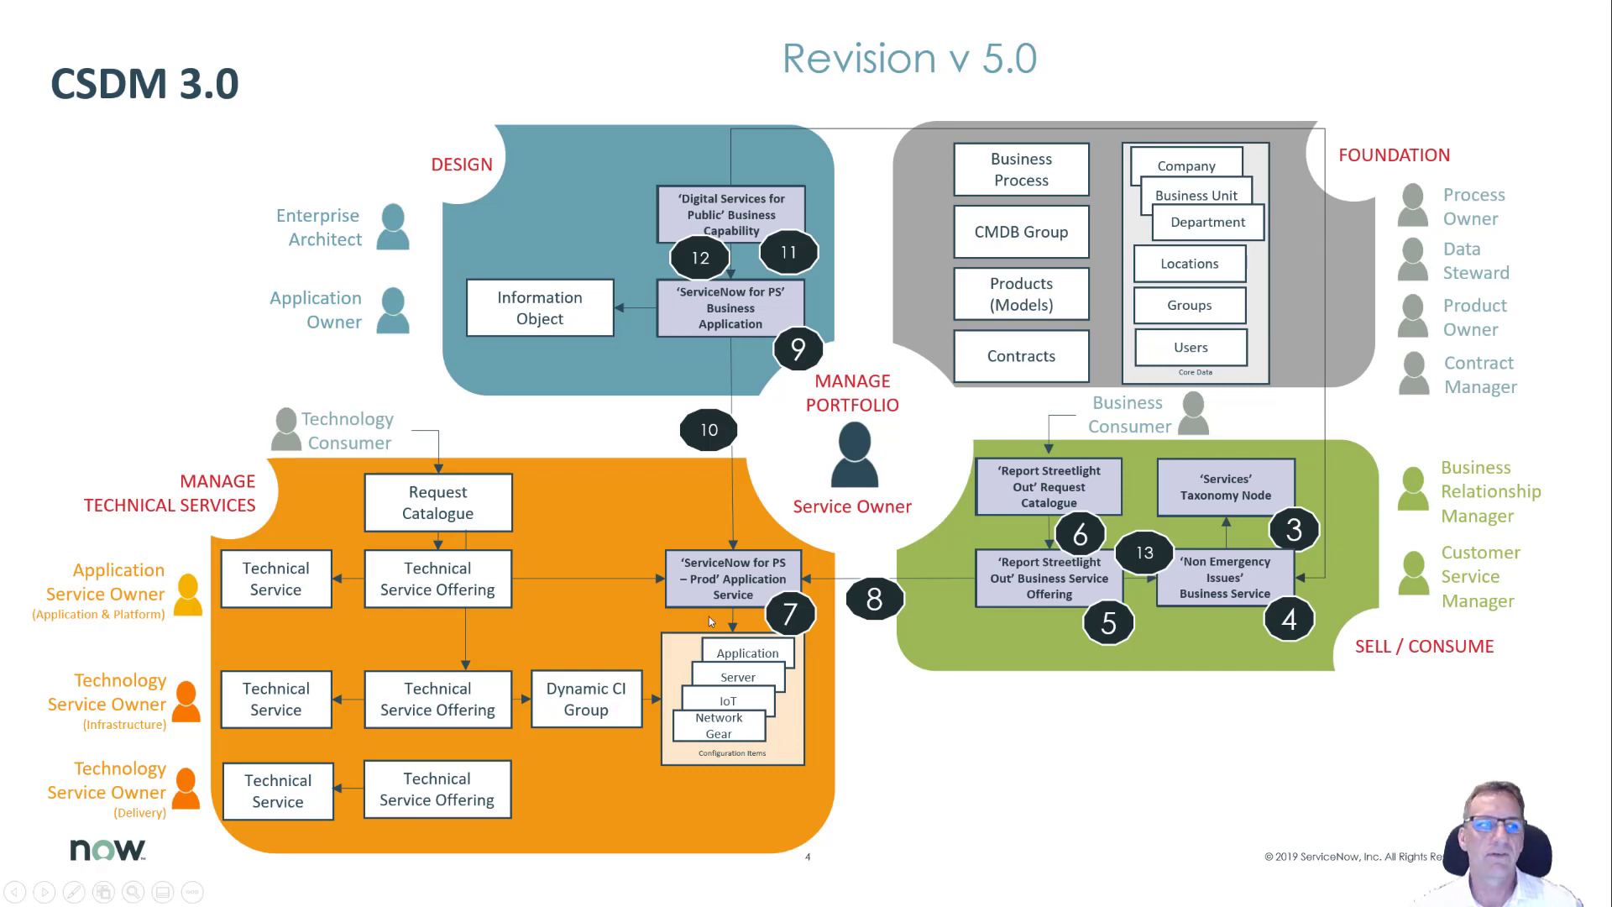
pyautogui.hotkey('alt', 'Tab')
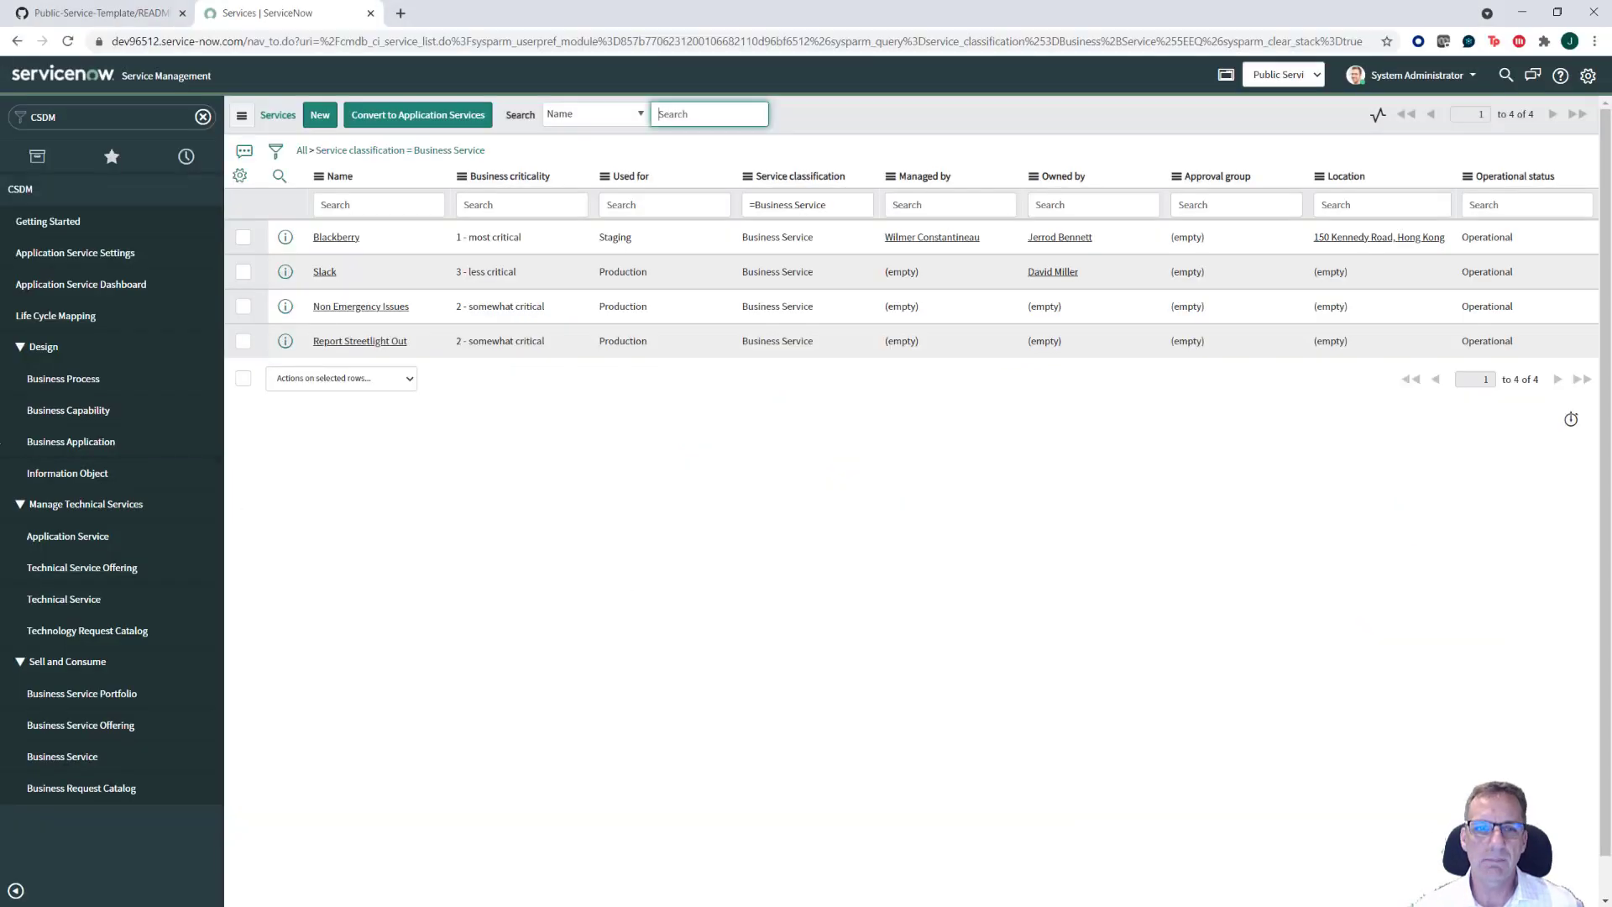
pyautogui.click(67, 536)
pyautogui.click(366, 242)
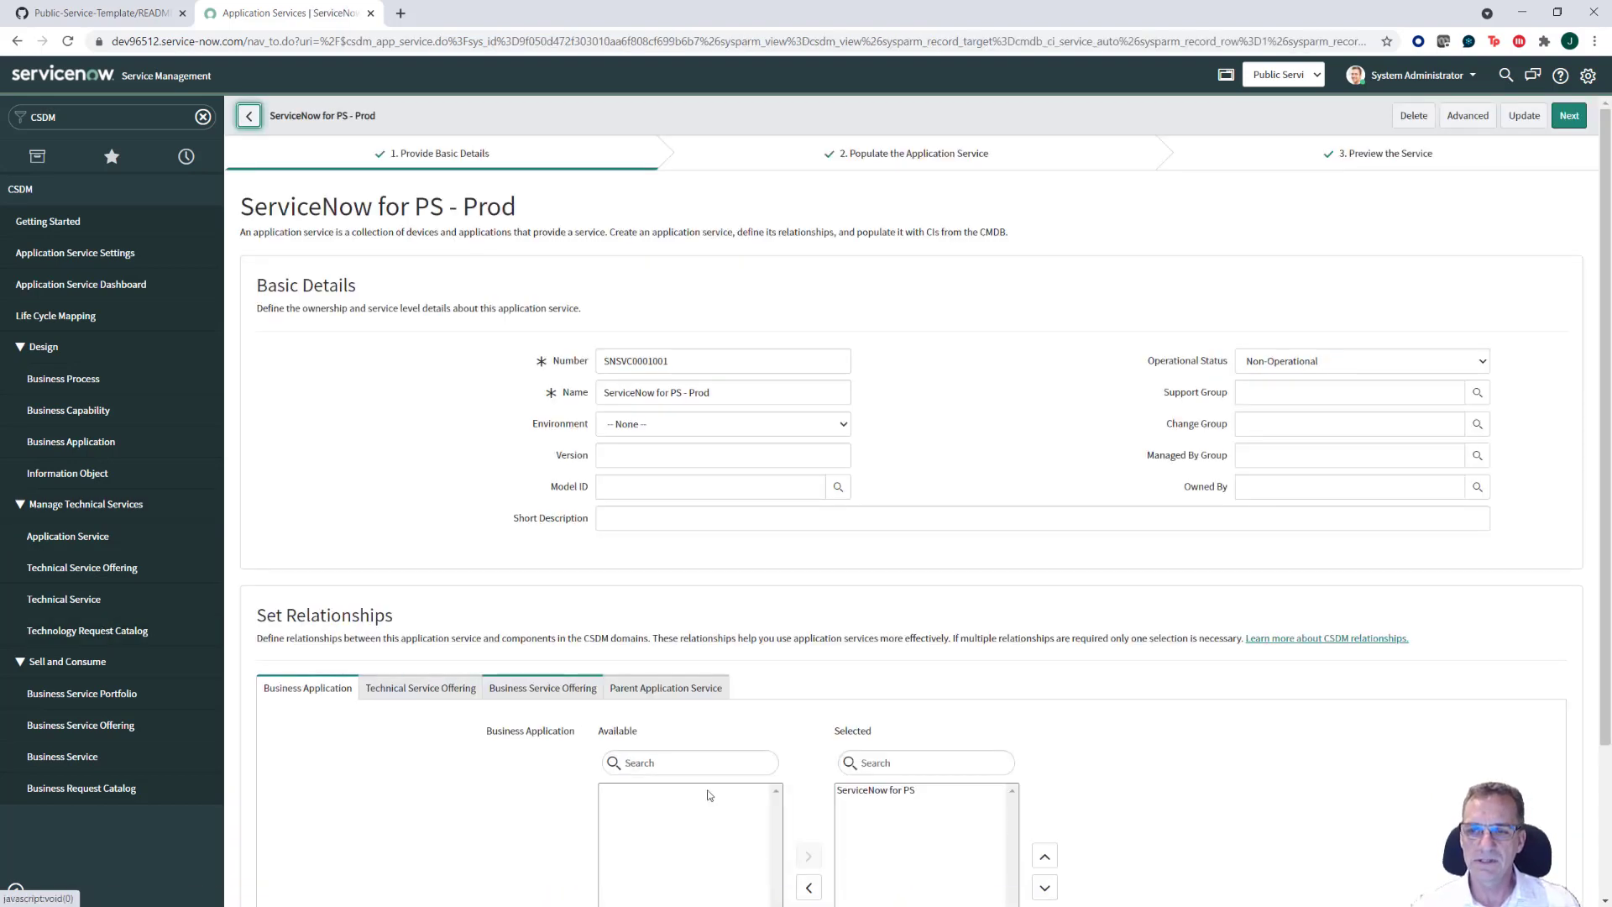
pyautogui.click(896, 798)
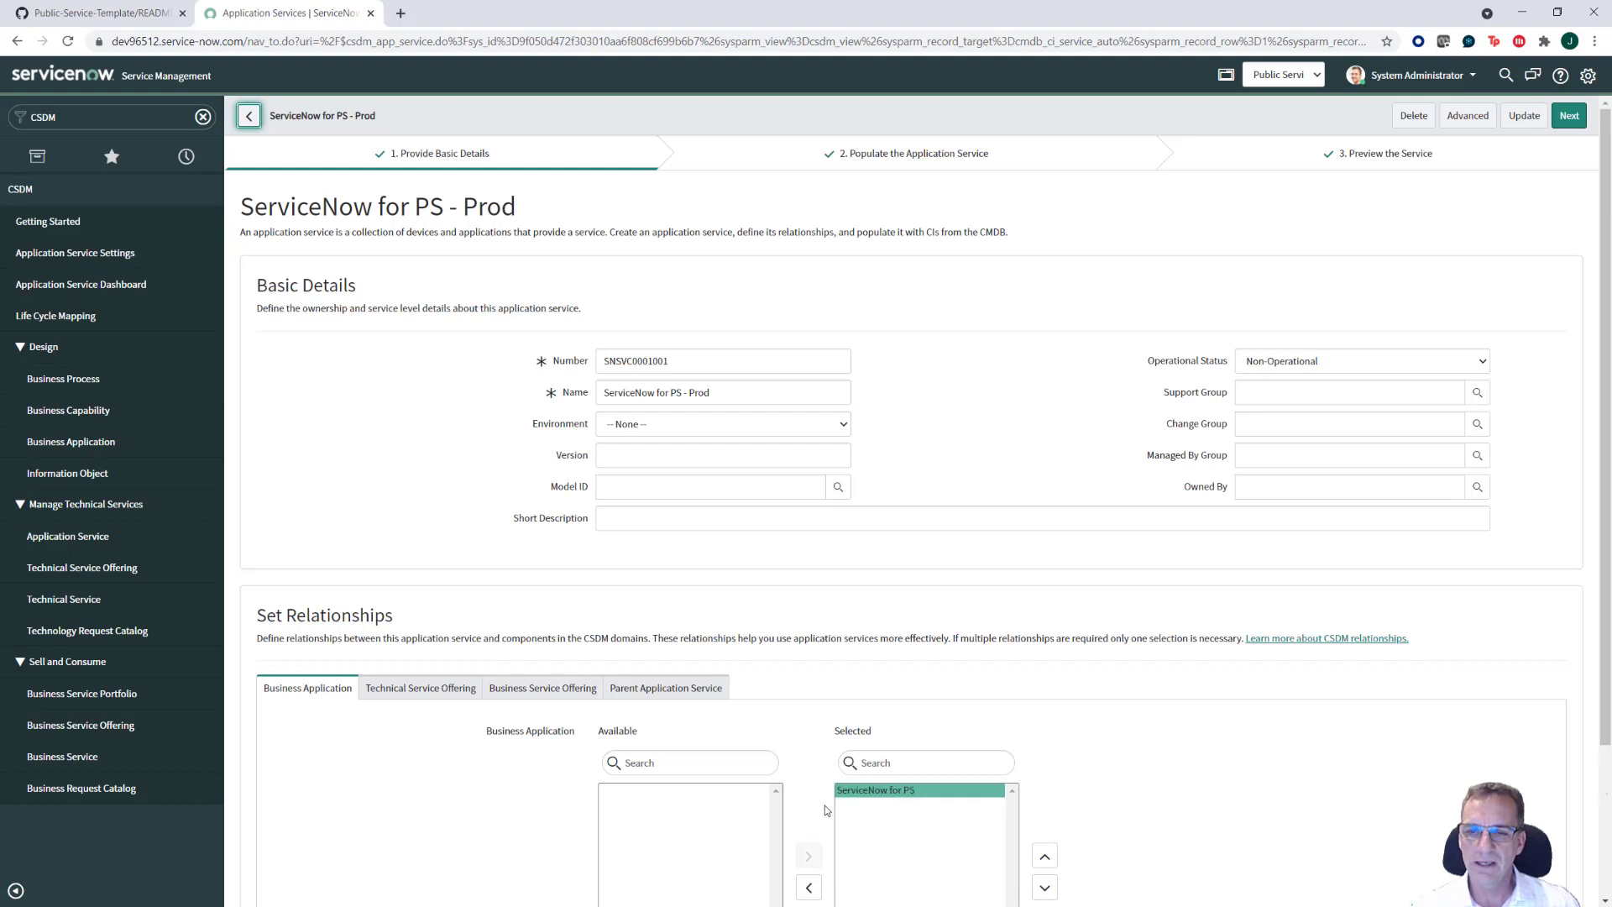
pyautogui.click(531, 688)
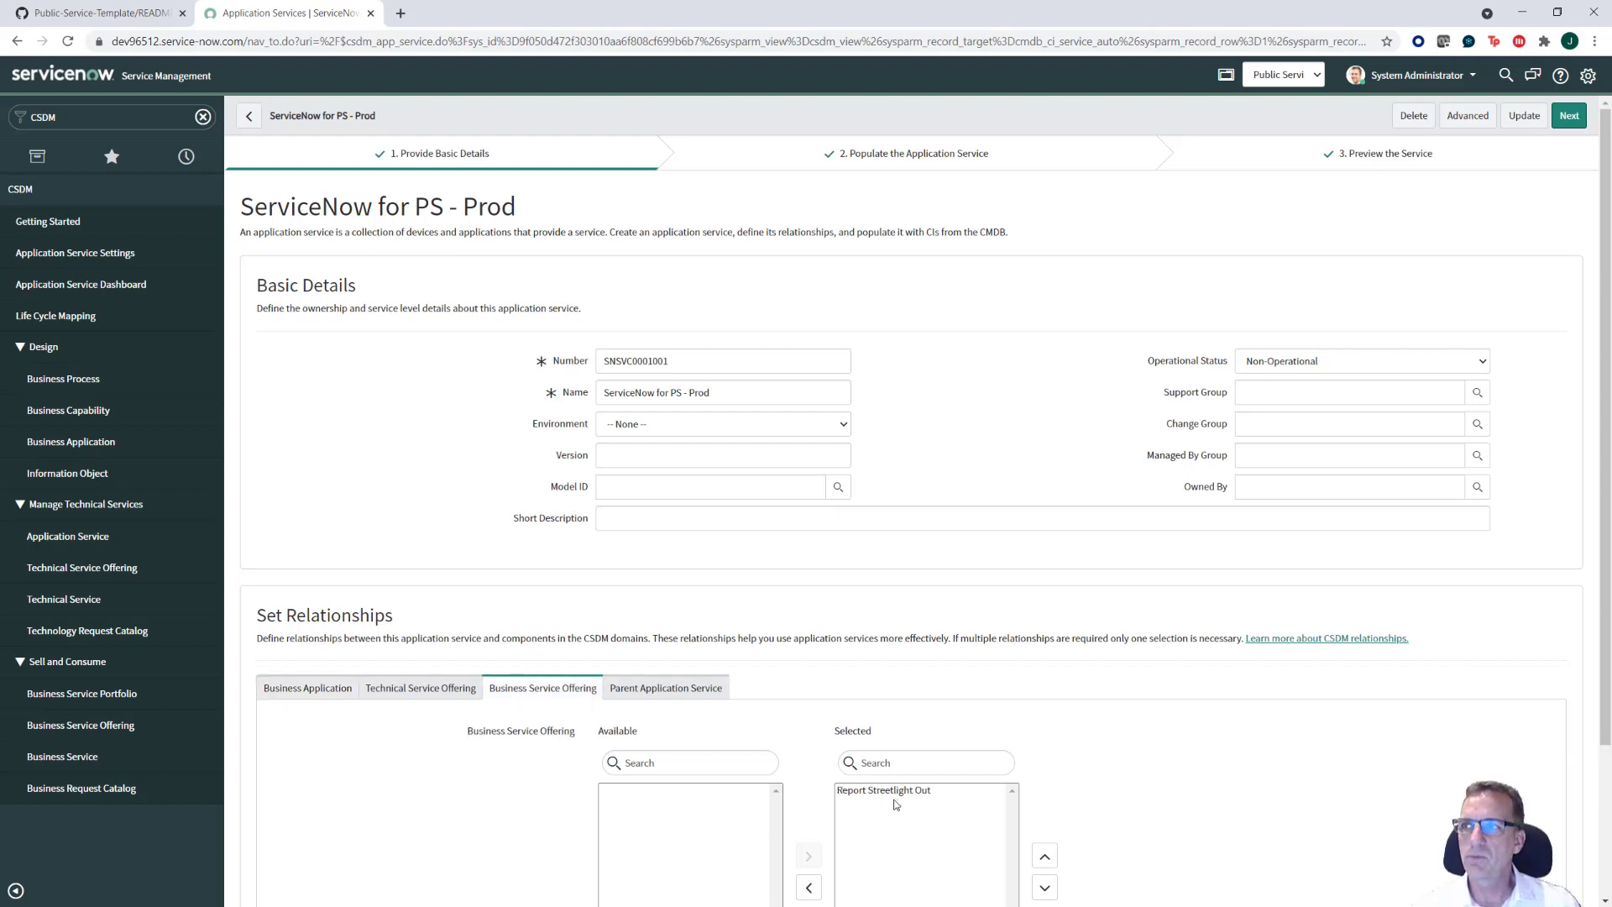
# Step: Open the application service's advanced form and dependency map, and compare the map with the CSDM 3.0 slide
pyautogui.click(1463, 119)
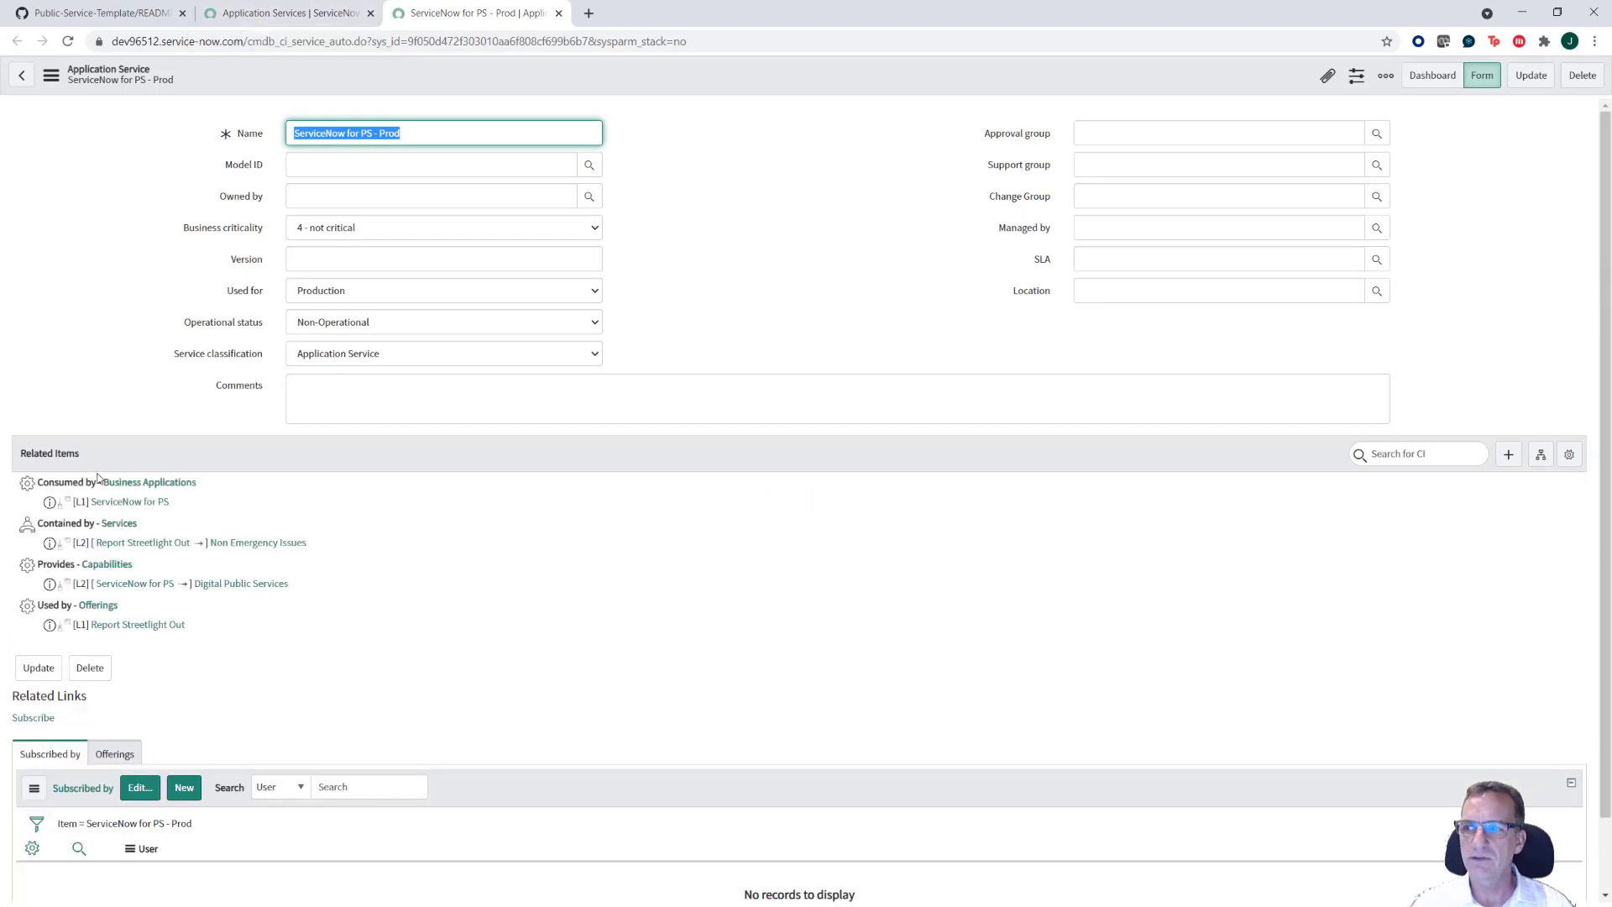
pyautogui.click(1542, 456)
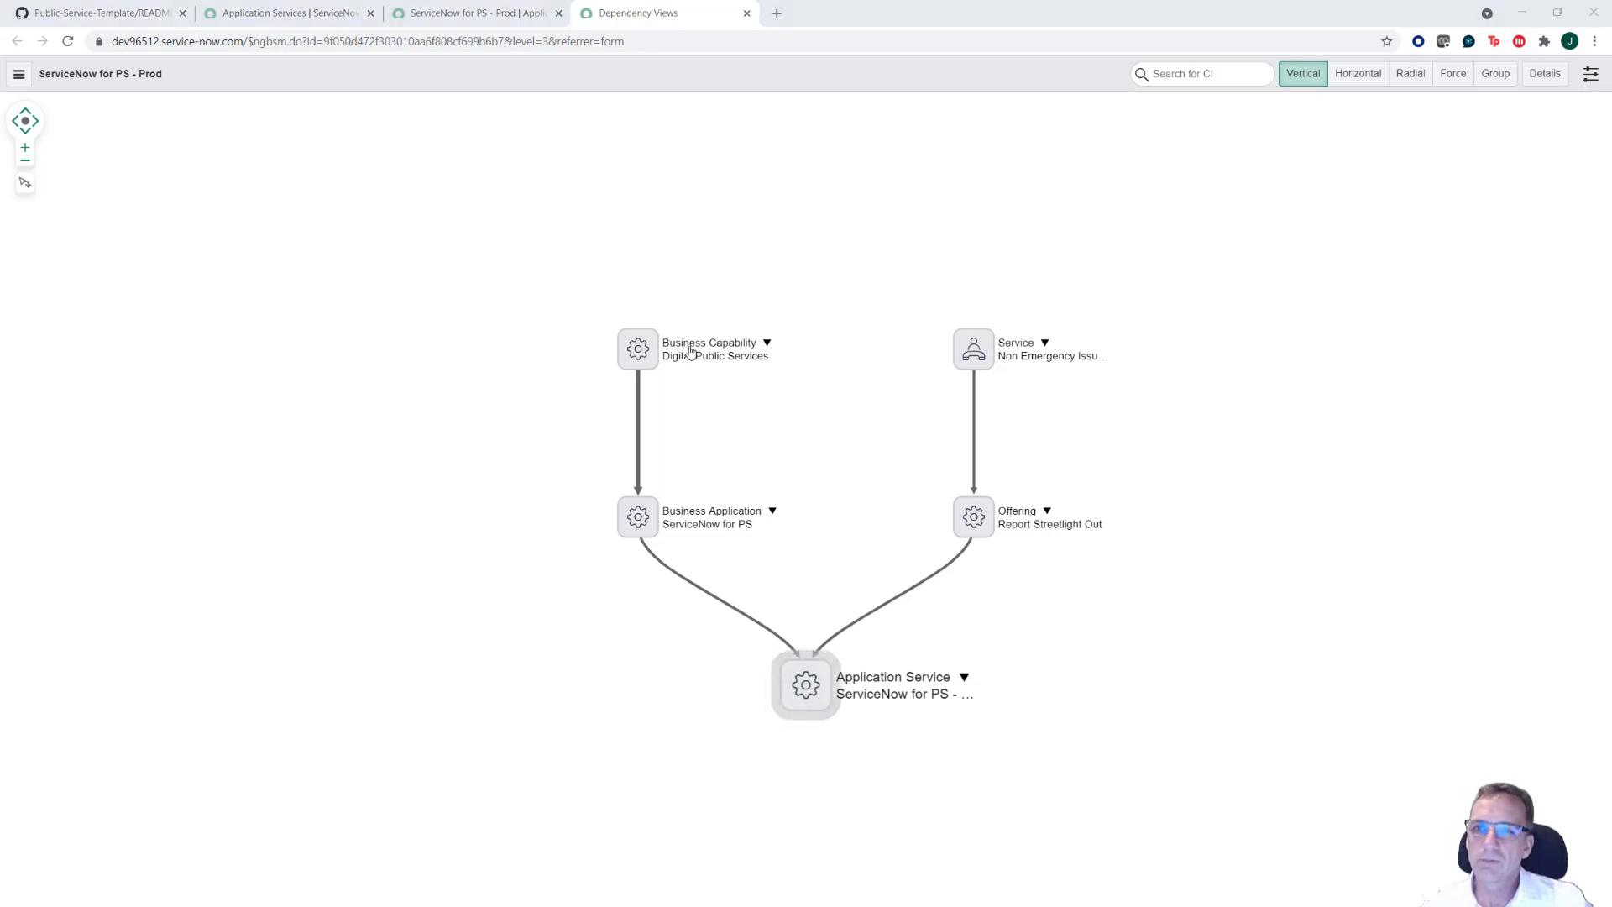
pyautogui.hotkey('alt', 'Tab')
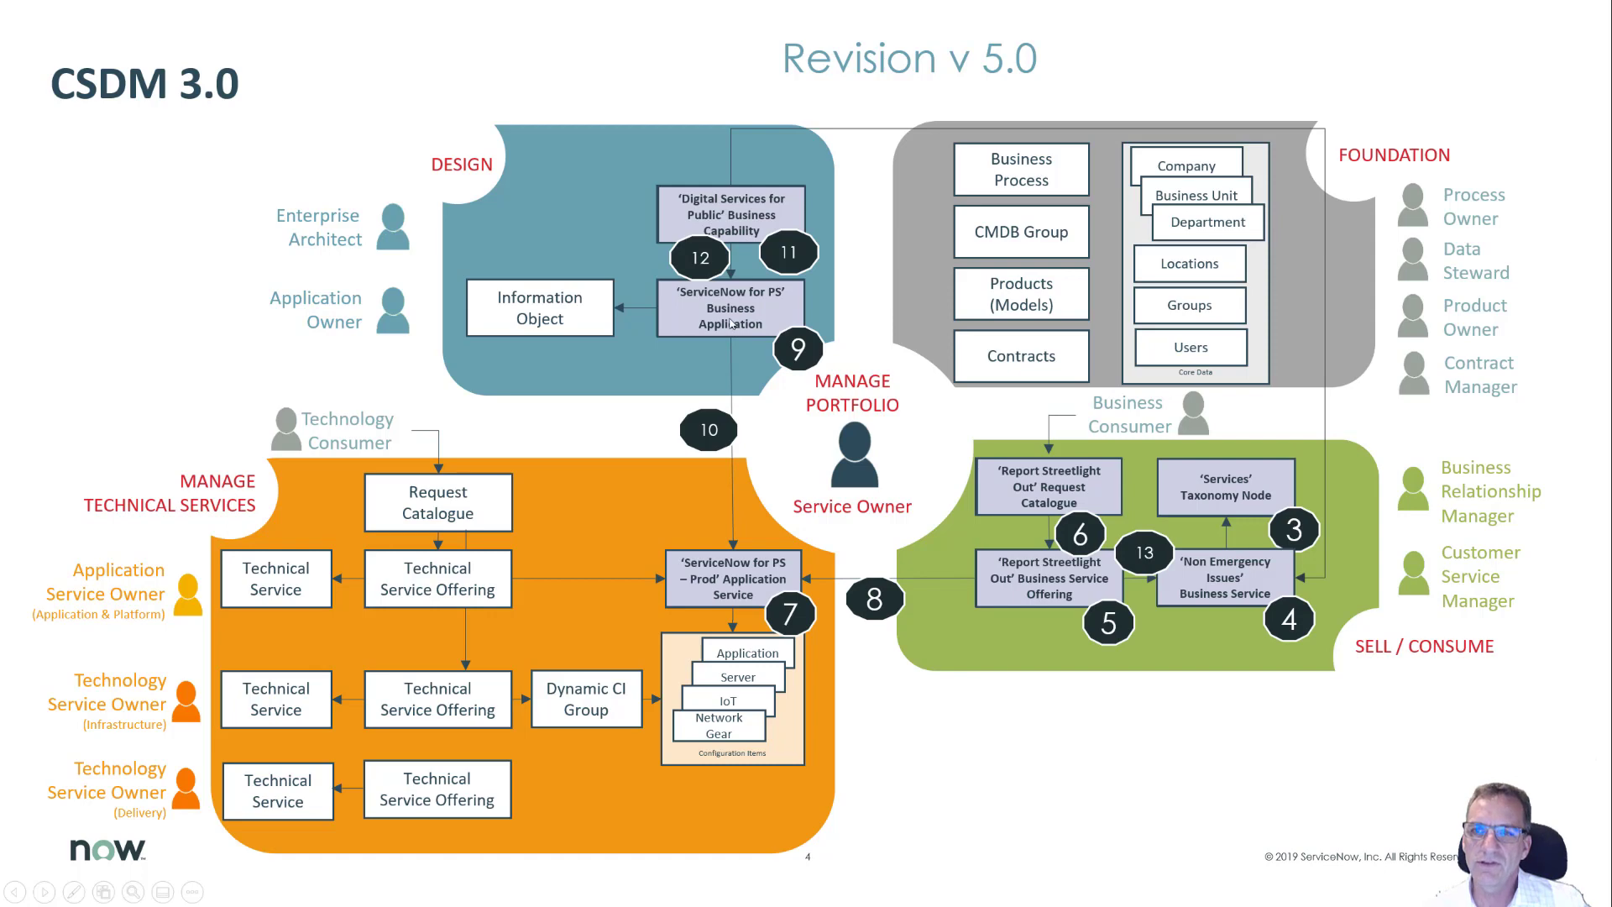
pyautogui.hotkey('alt', 'Tab')
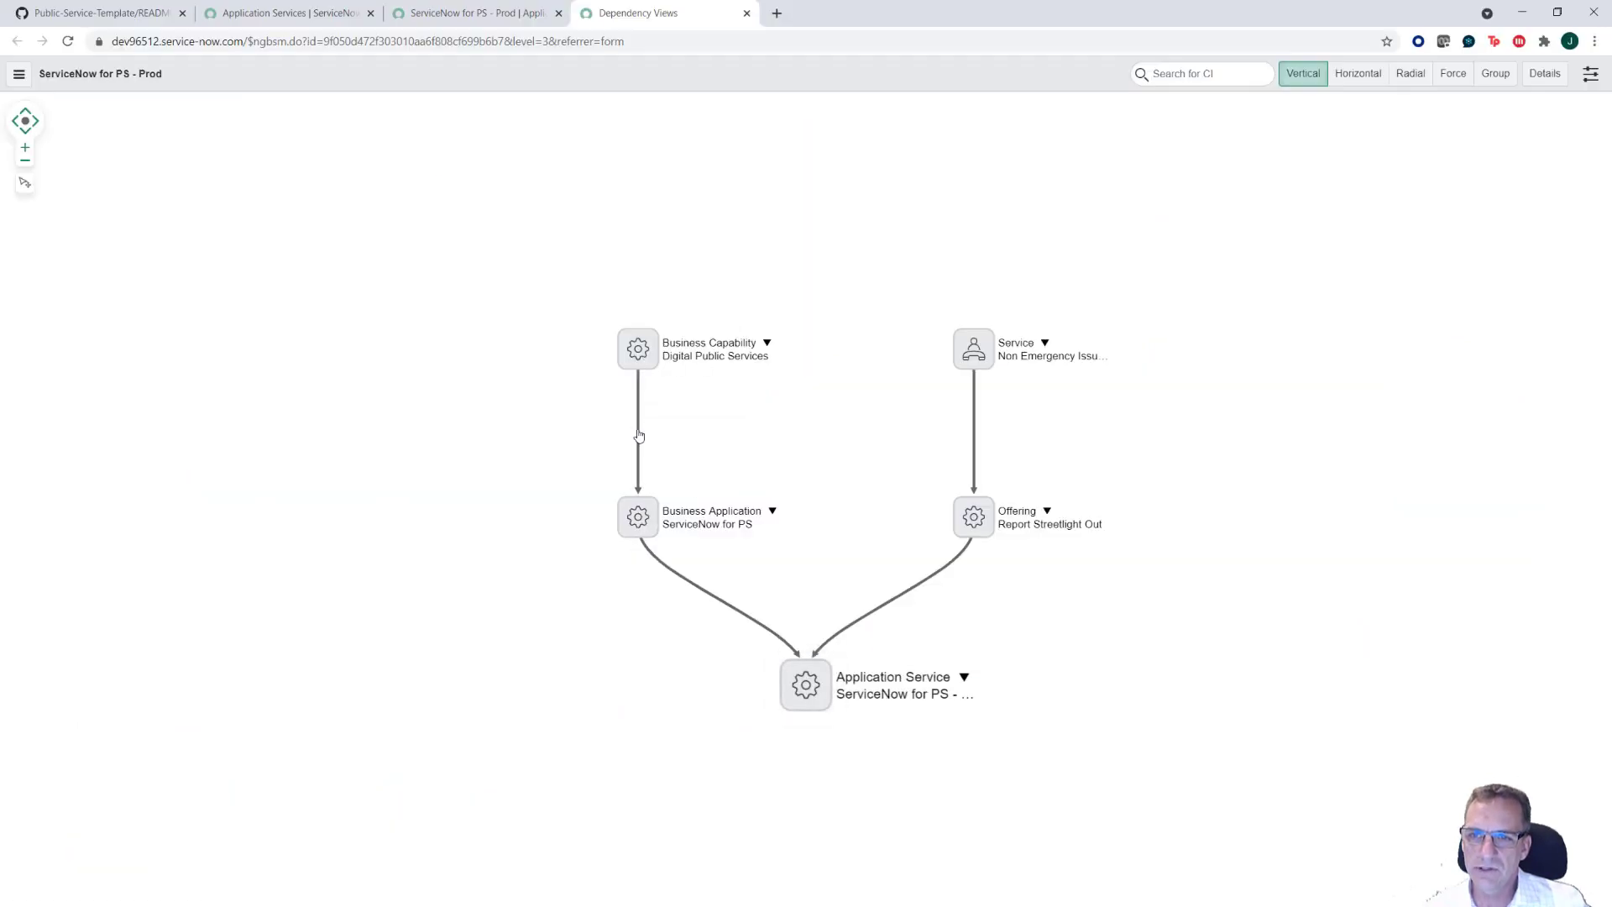
# Step: Inspect the relationship types on the dependency map's connections and return to the CSDM 3.0 slide for comparison
pyautogui.moveTo(640, 435)
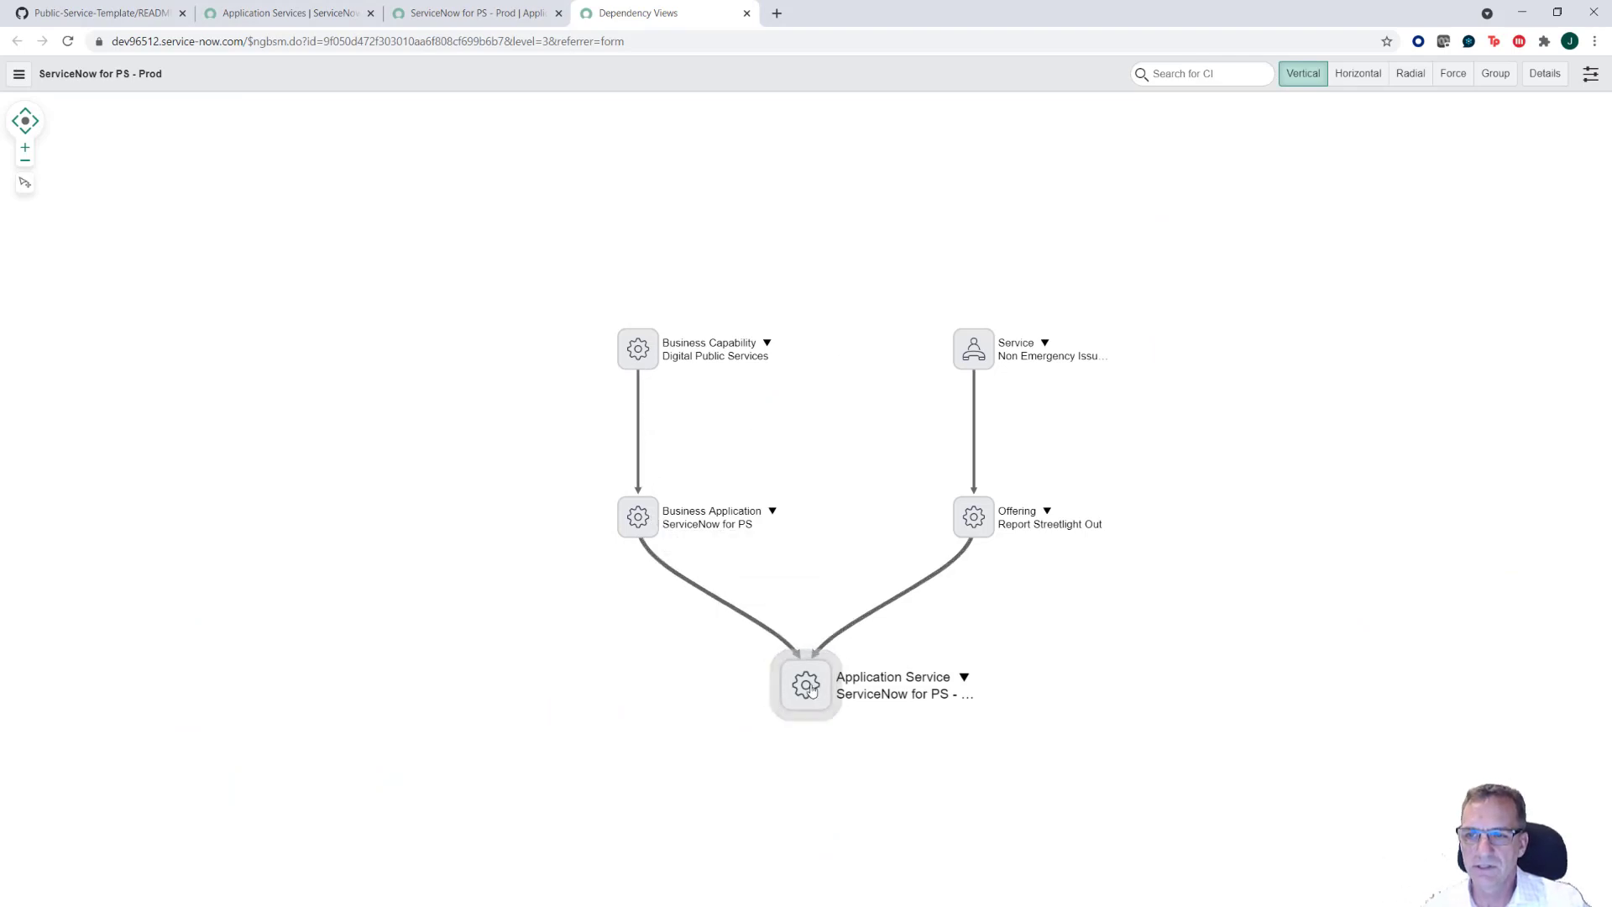
pyautogui.moveTo(743, 622)
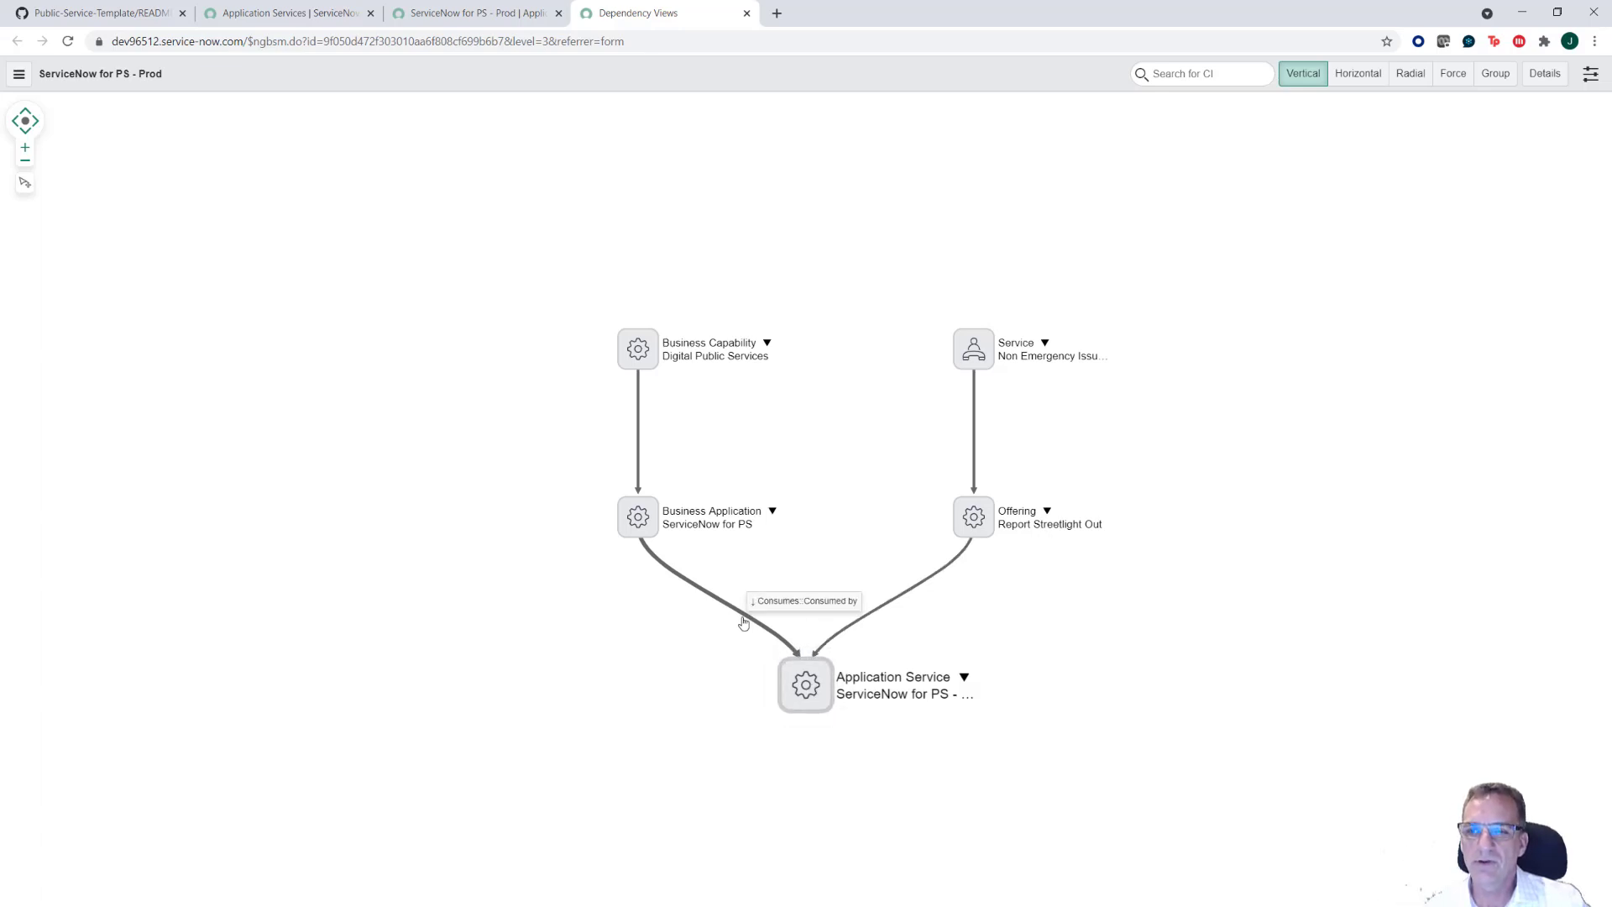
pyautogui.moveTo(869, 621)
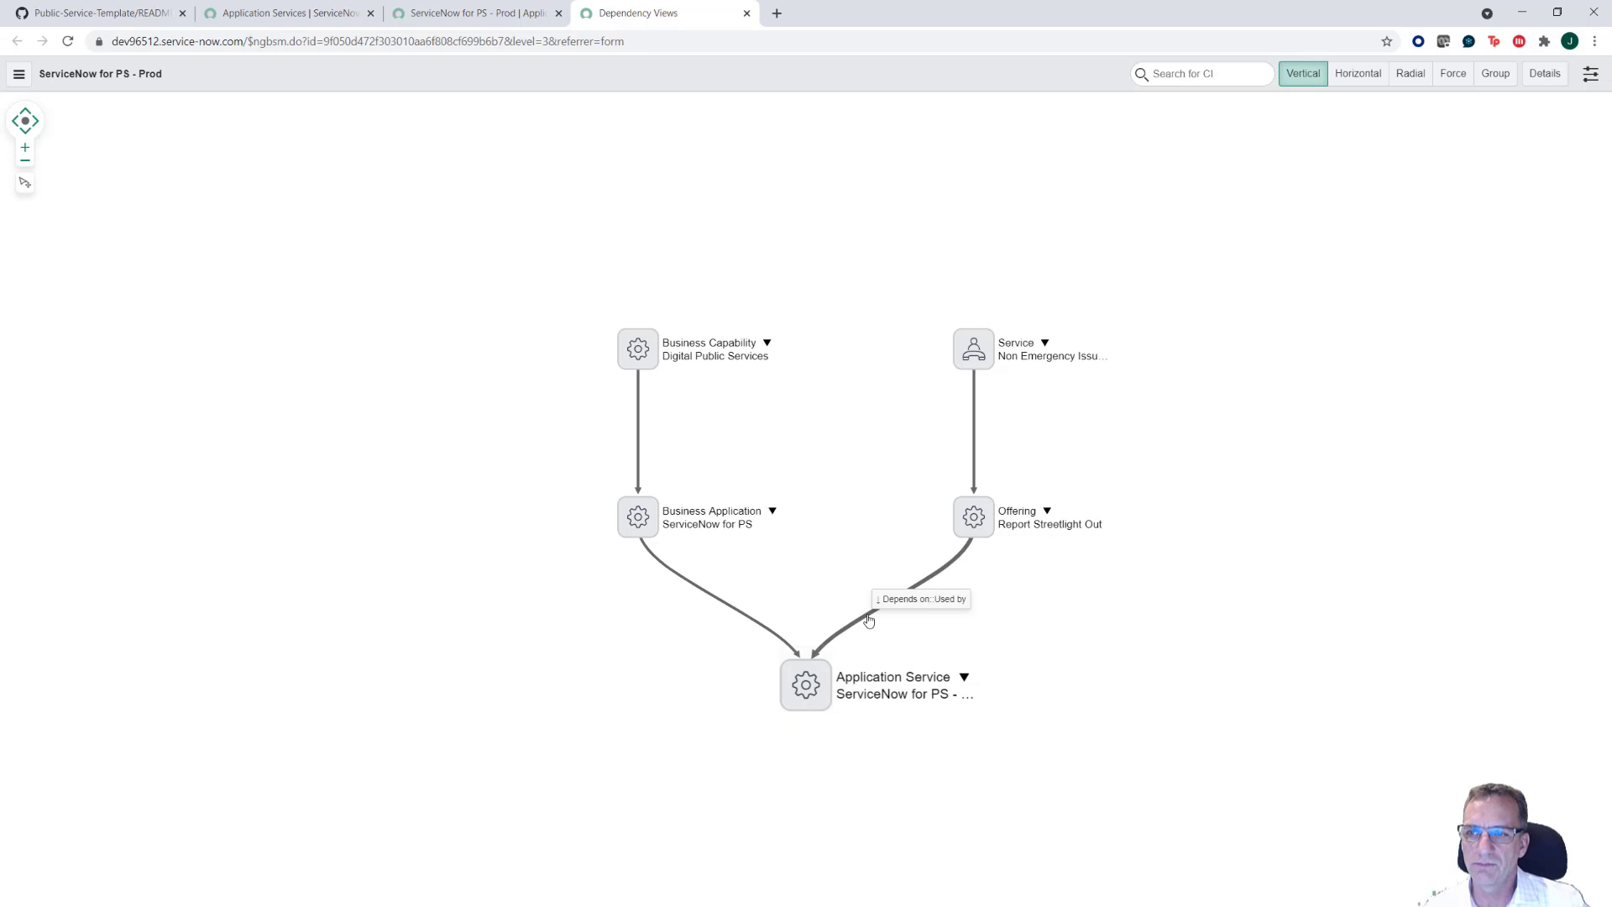
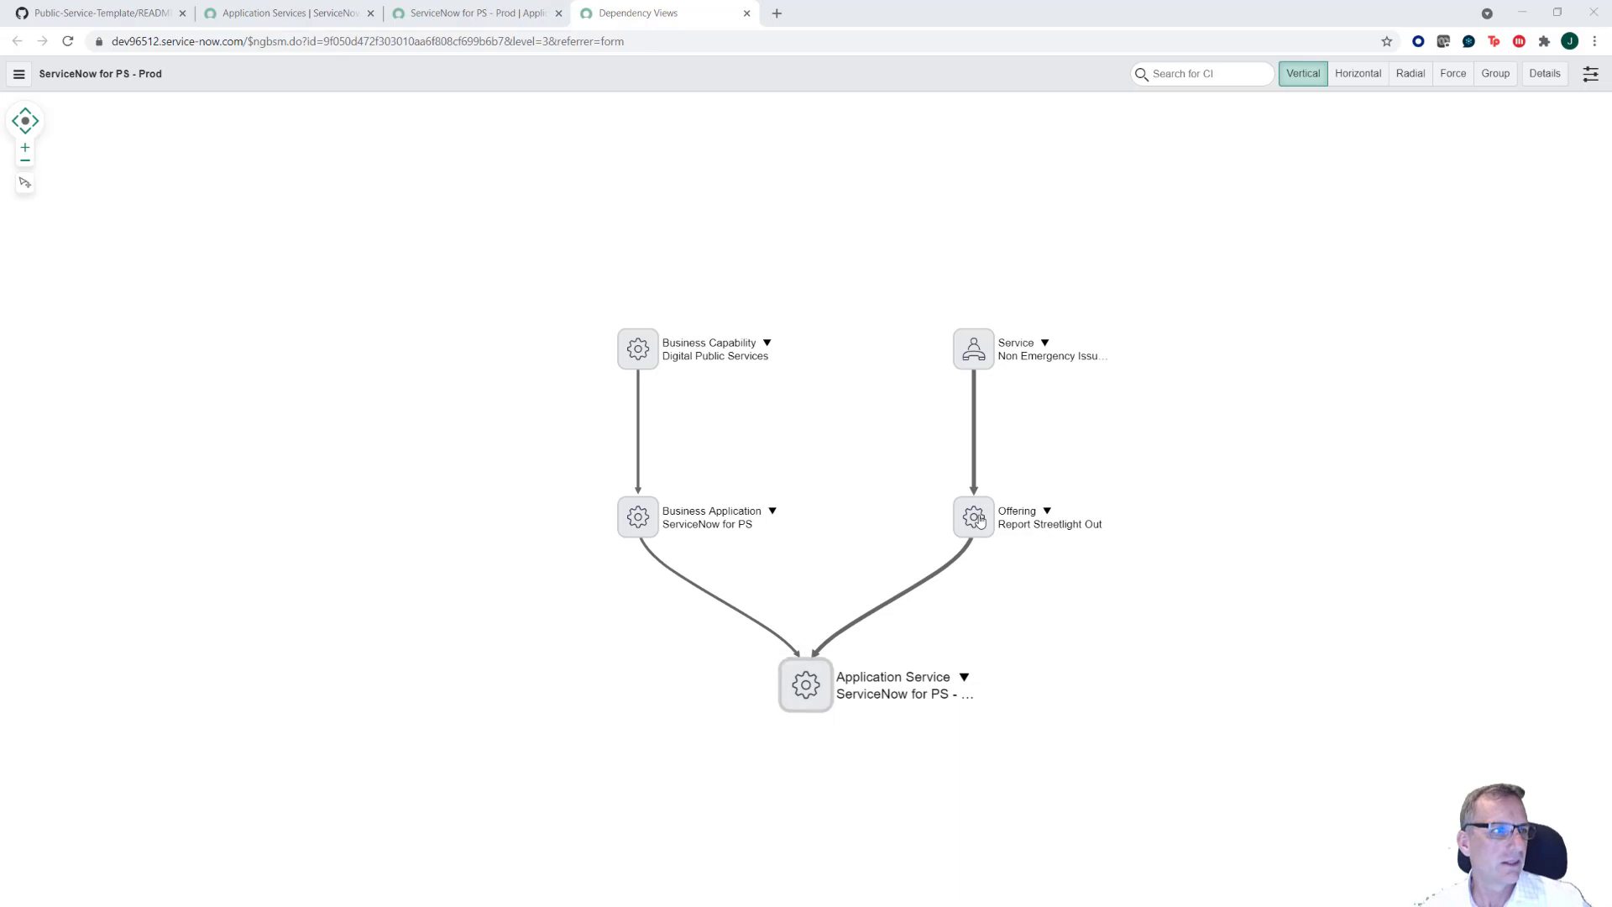
pyautogui.hotkey('alt', 'Tab')
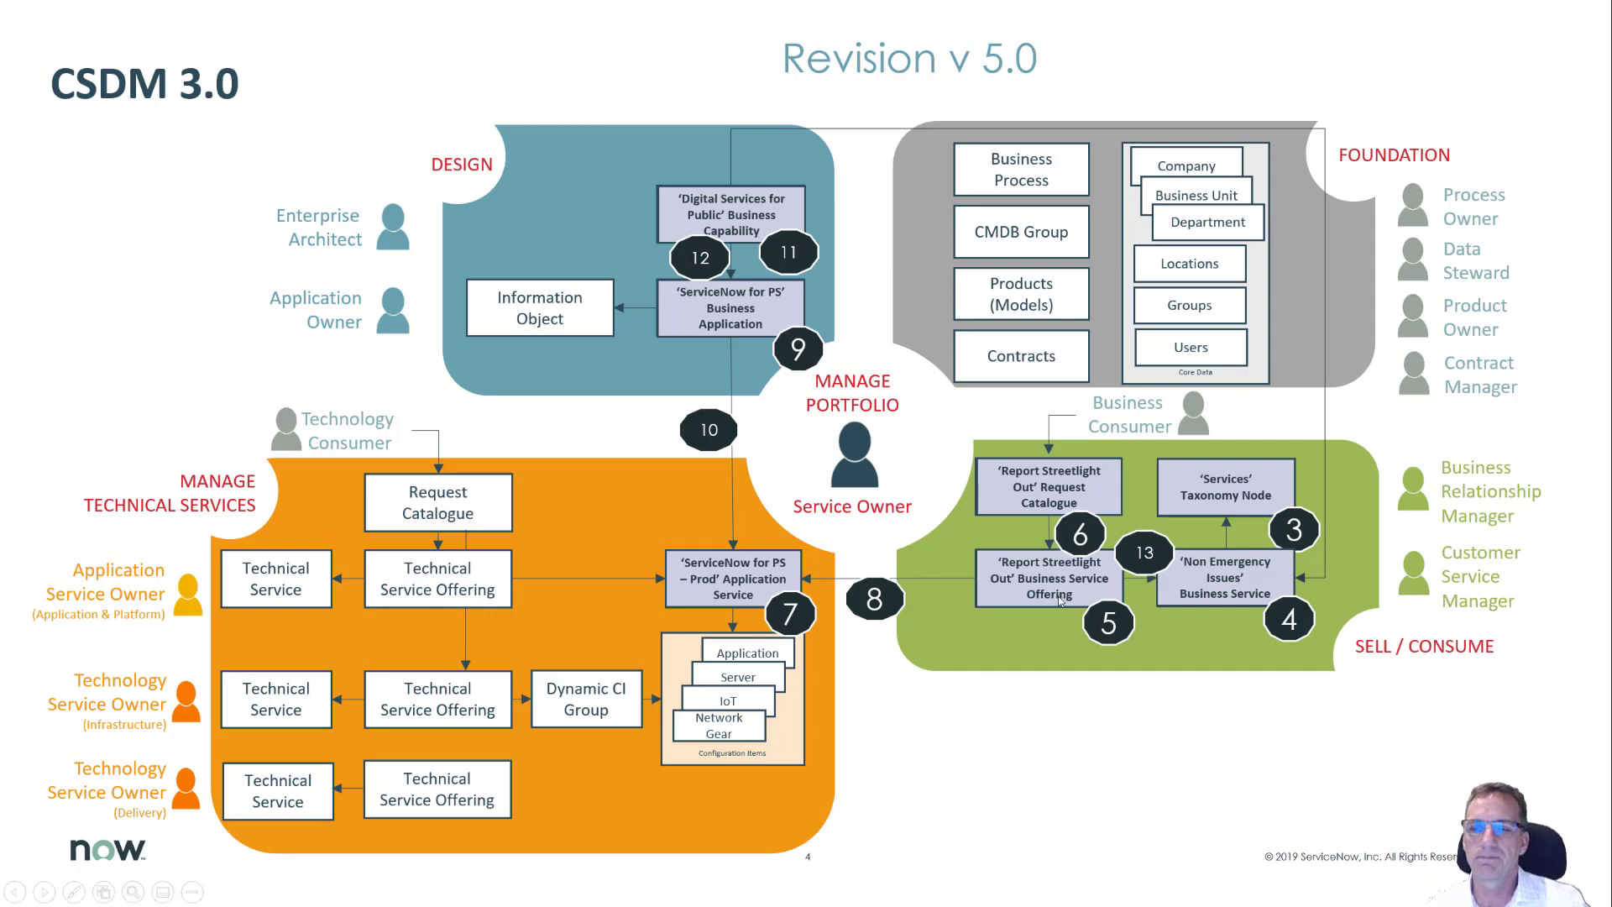
# Step: Open the Report Streetlight Out offering's form from the dependency map and compare its relationships with the CSDM 3.0 slide and the map
pyautogui.hotkey('alt', 'Tab')
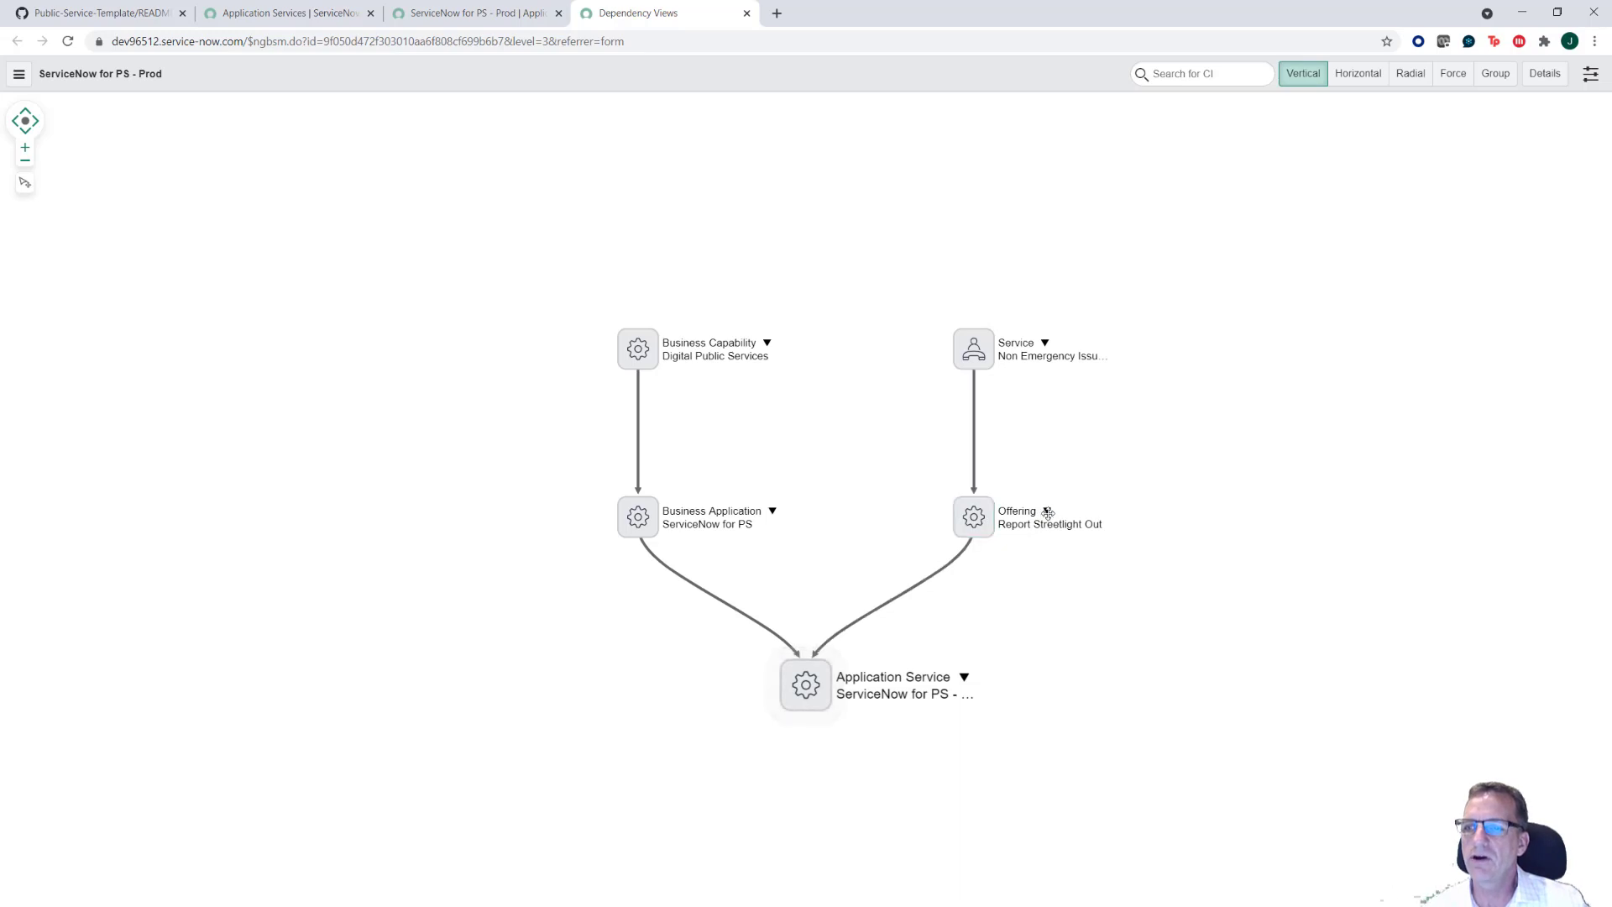
pyautogui.rightClick(981, 507)
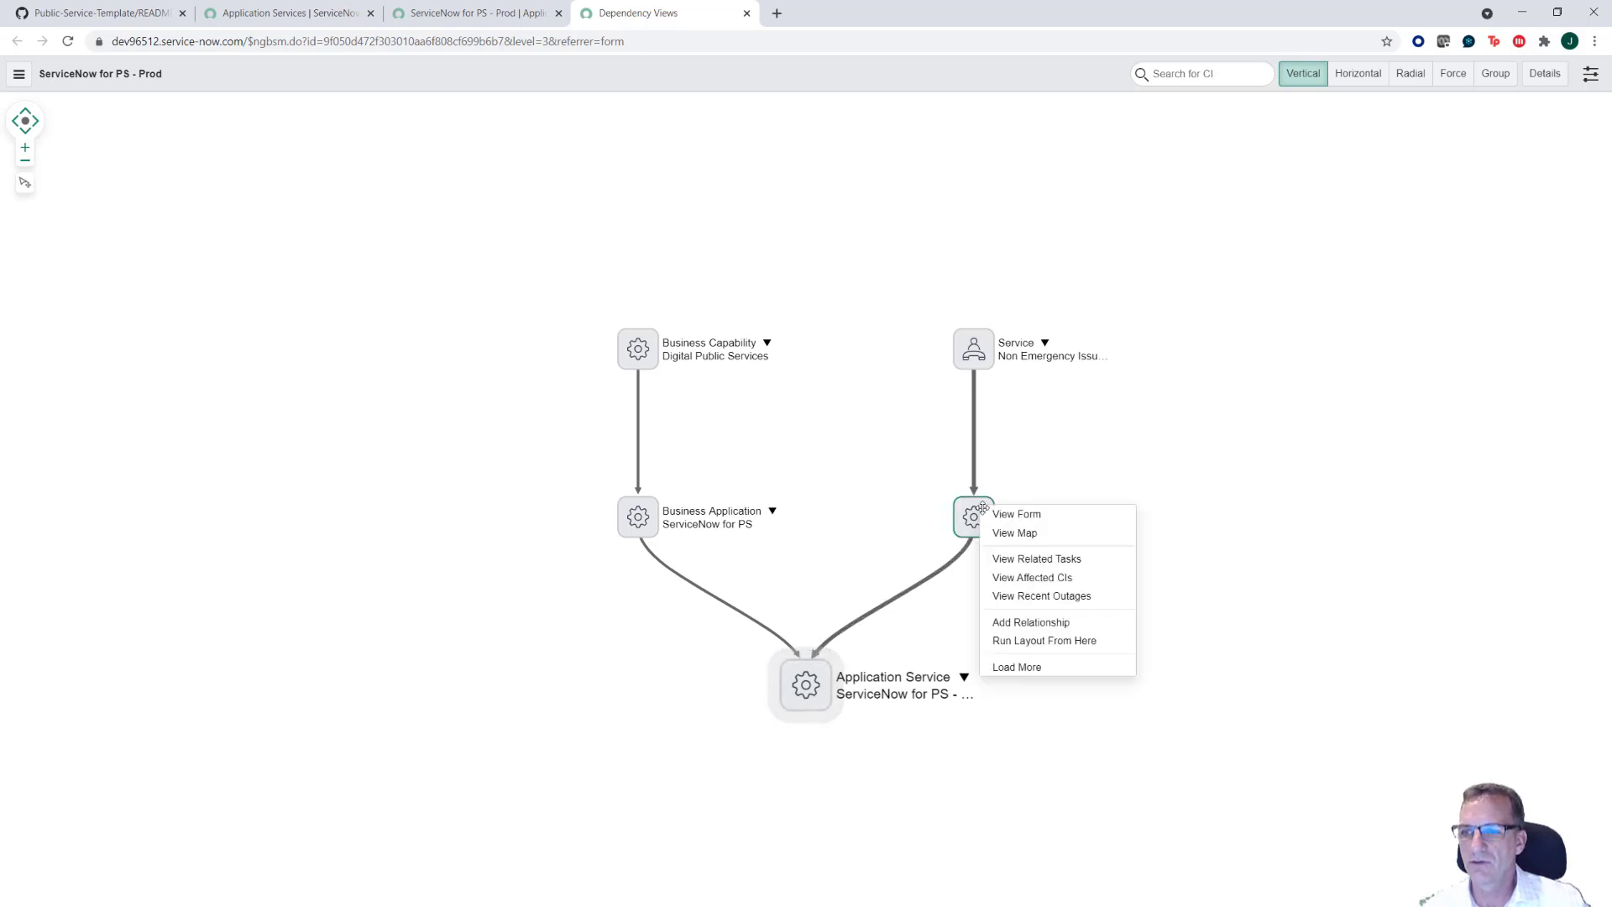
pyautogui.click(1001, 516)
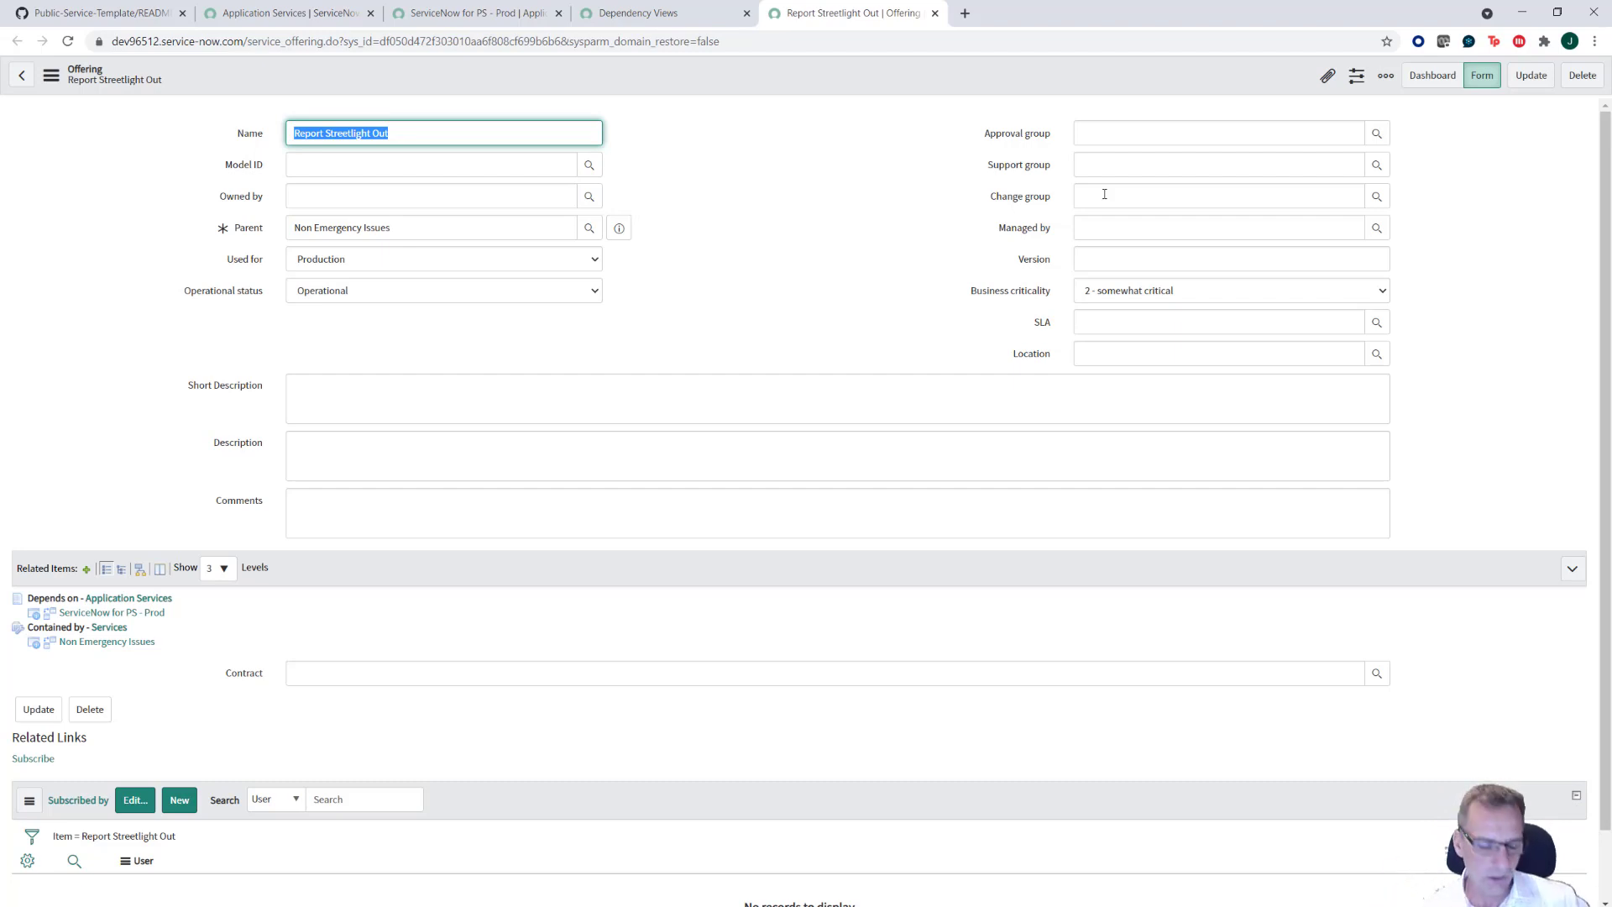
pyautogui.hotkey('alt', 'Tab')
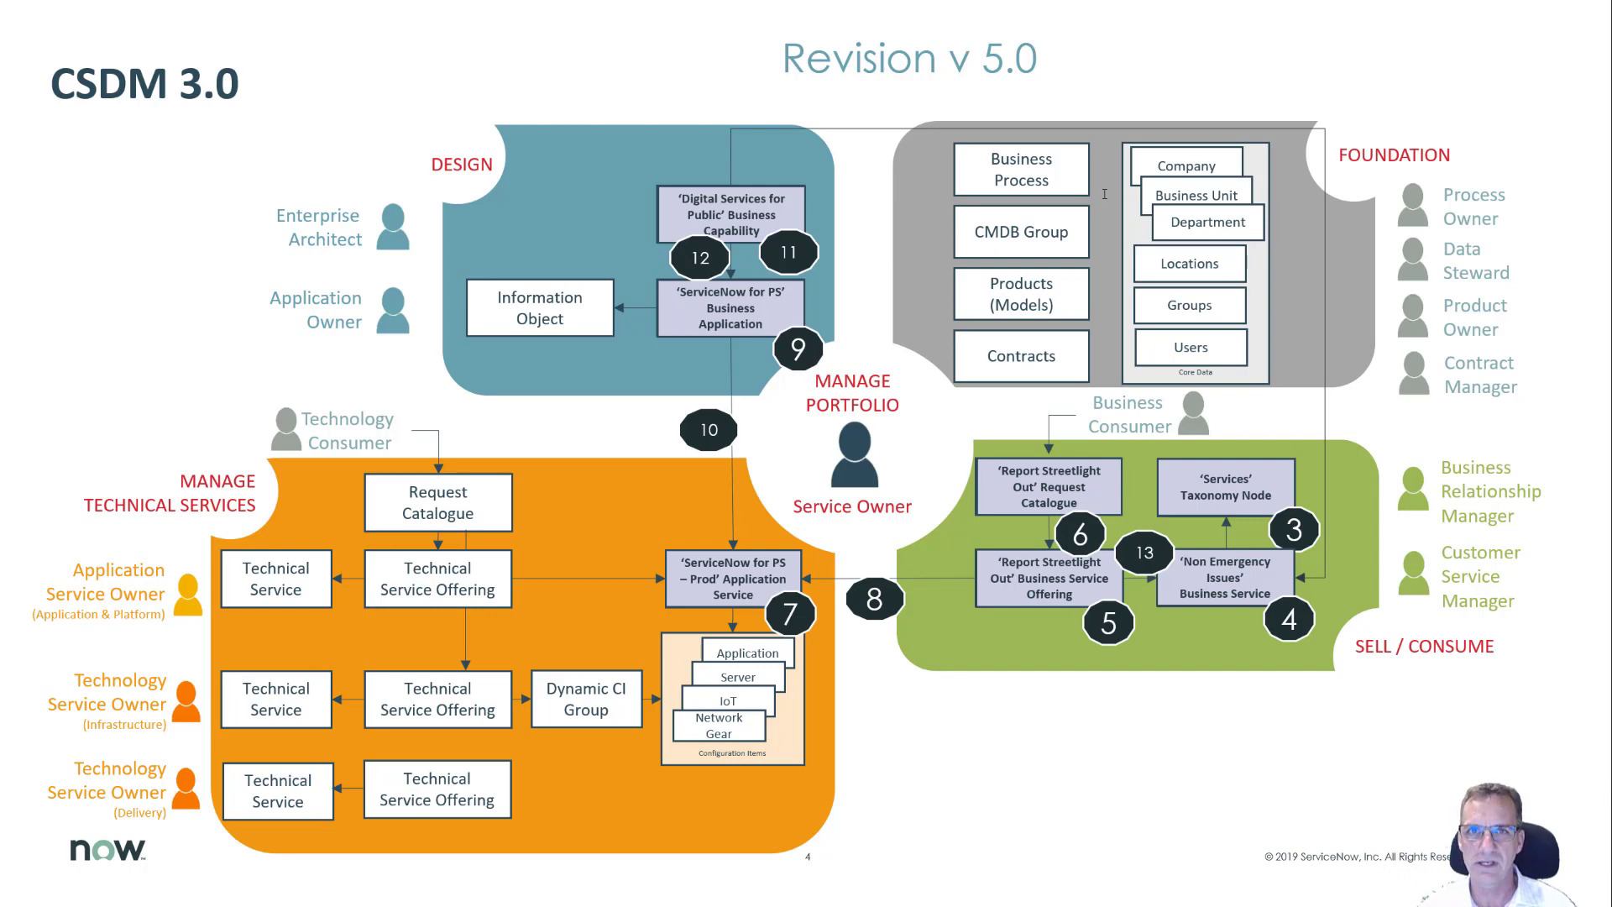
pyautogui.hotkey('alt', 'Tab')
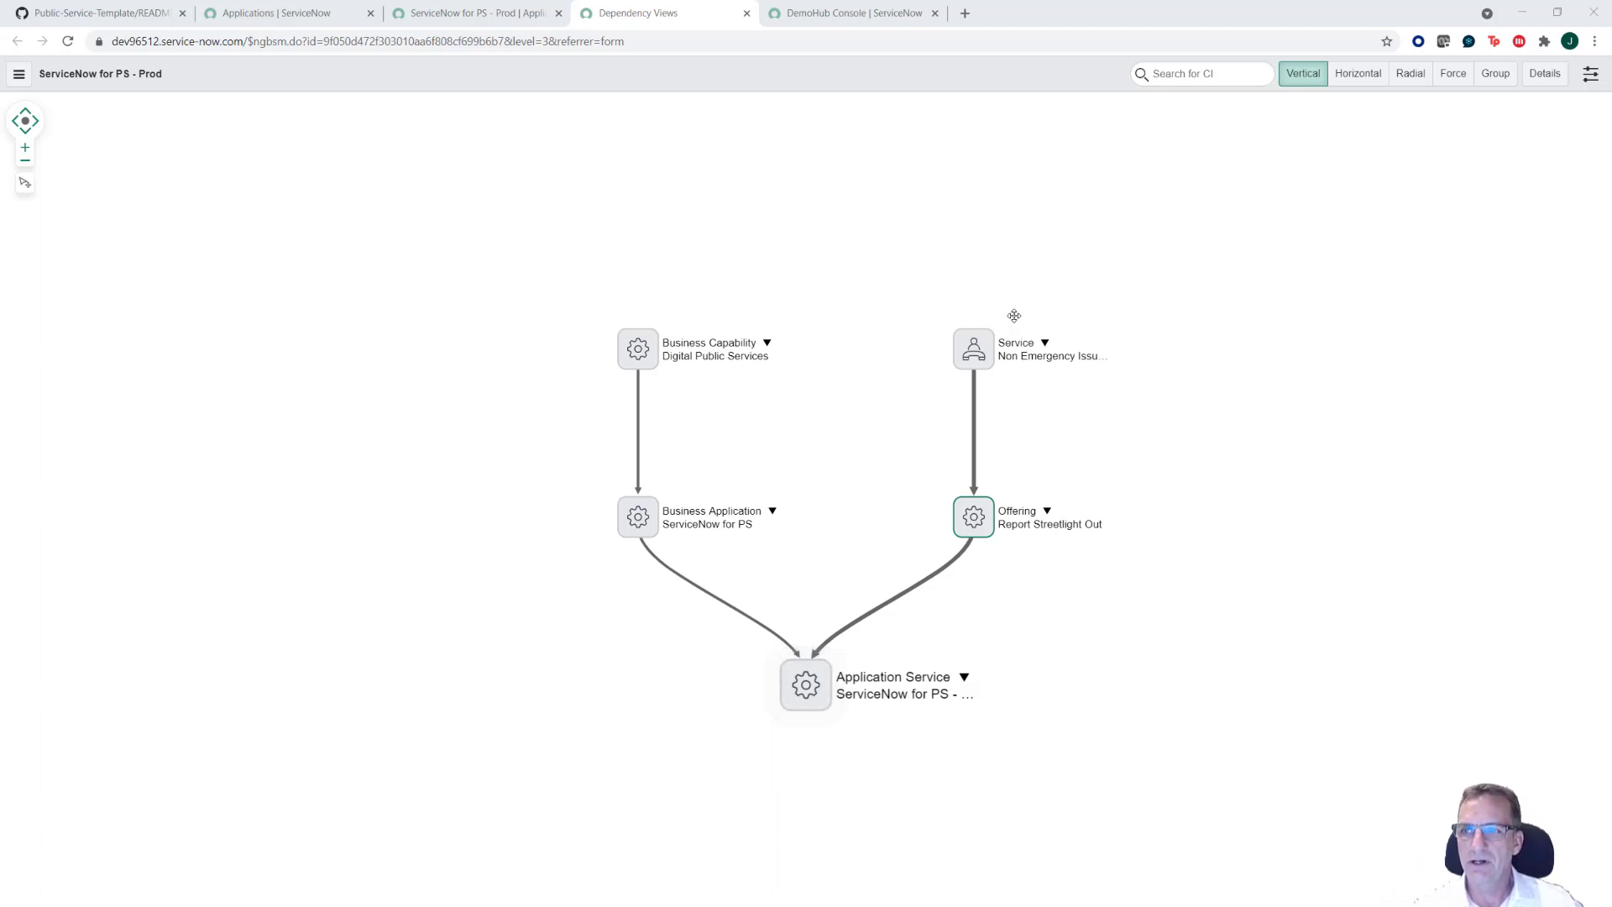
pyautogui.moveTo(975, 430)
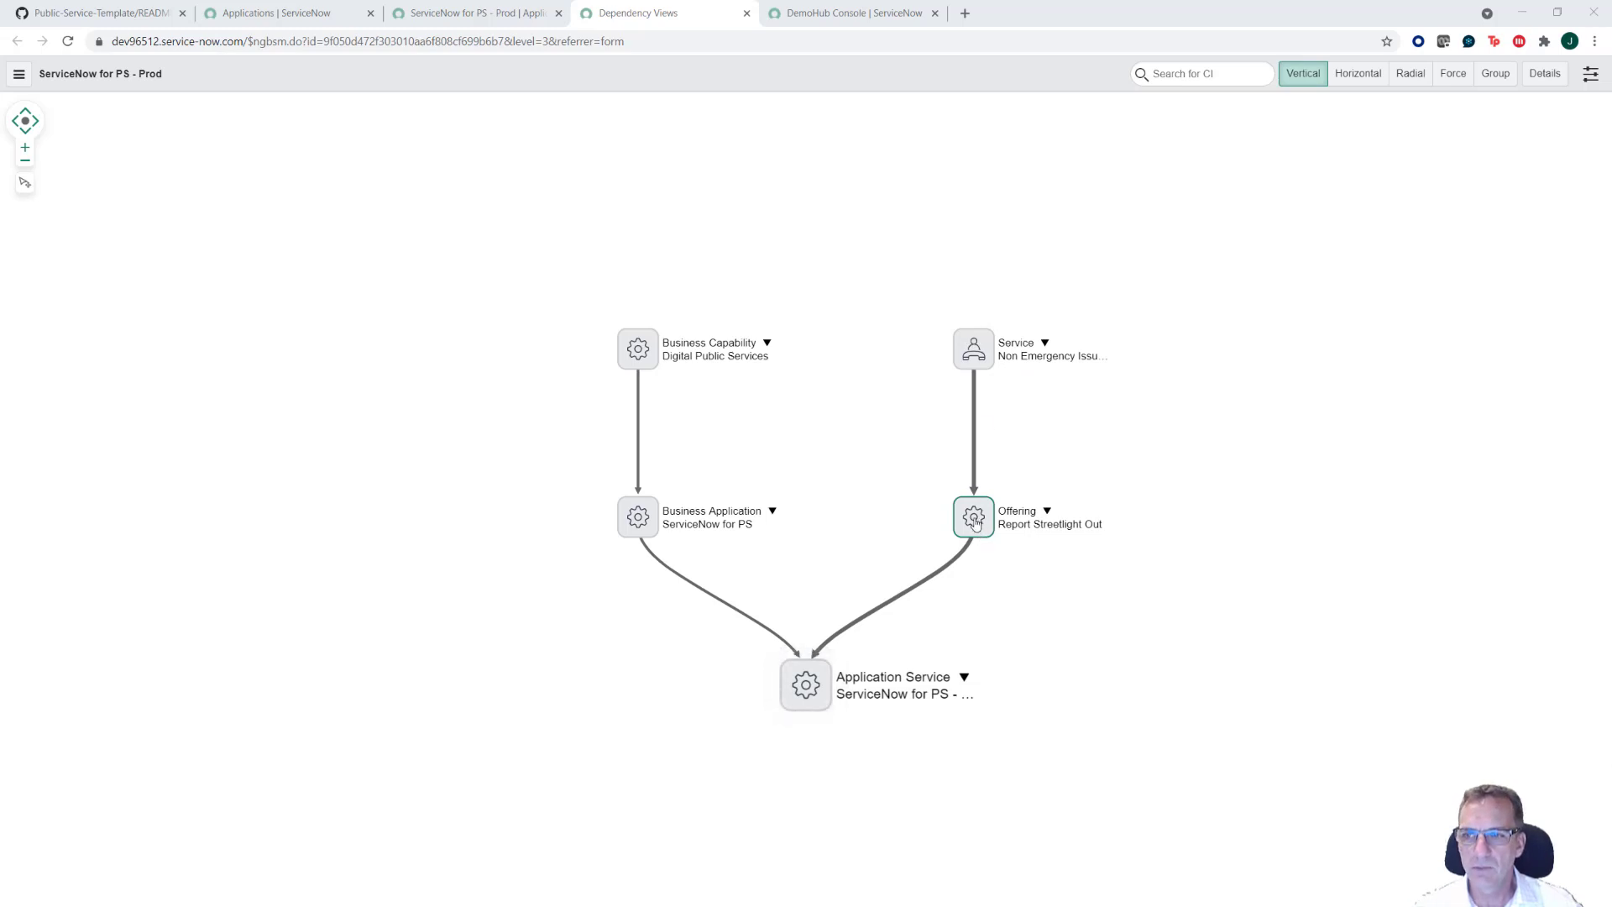
pyautogui.moveTo(976, 458)
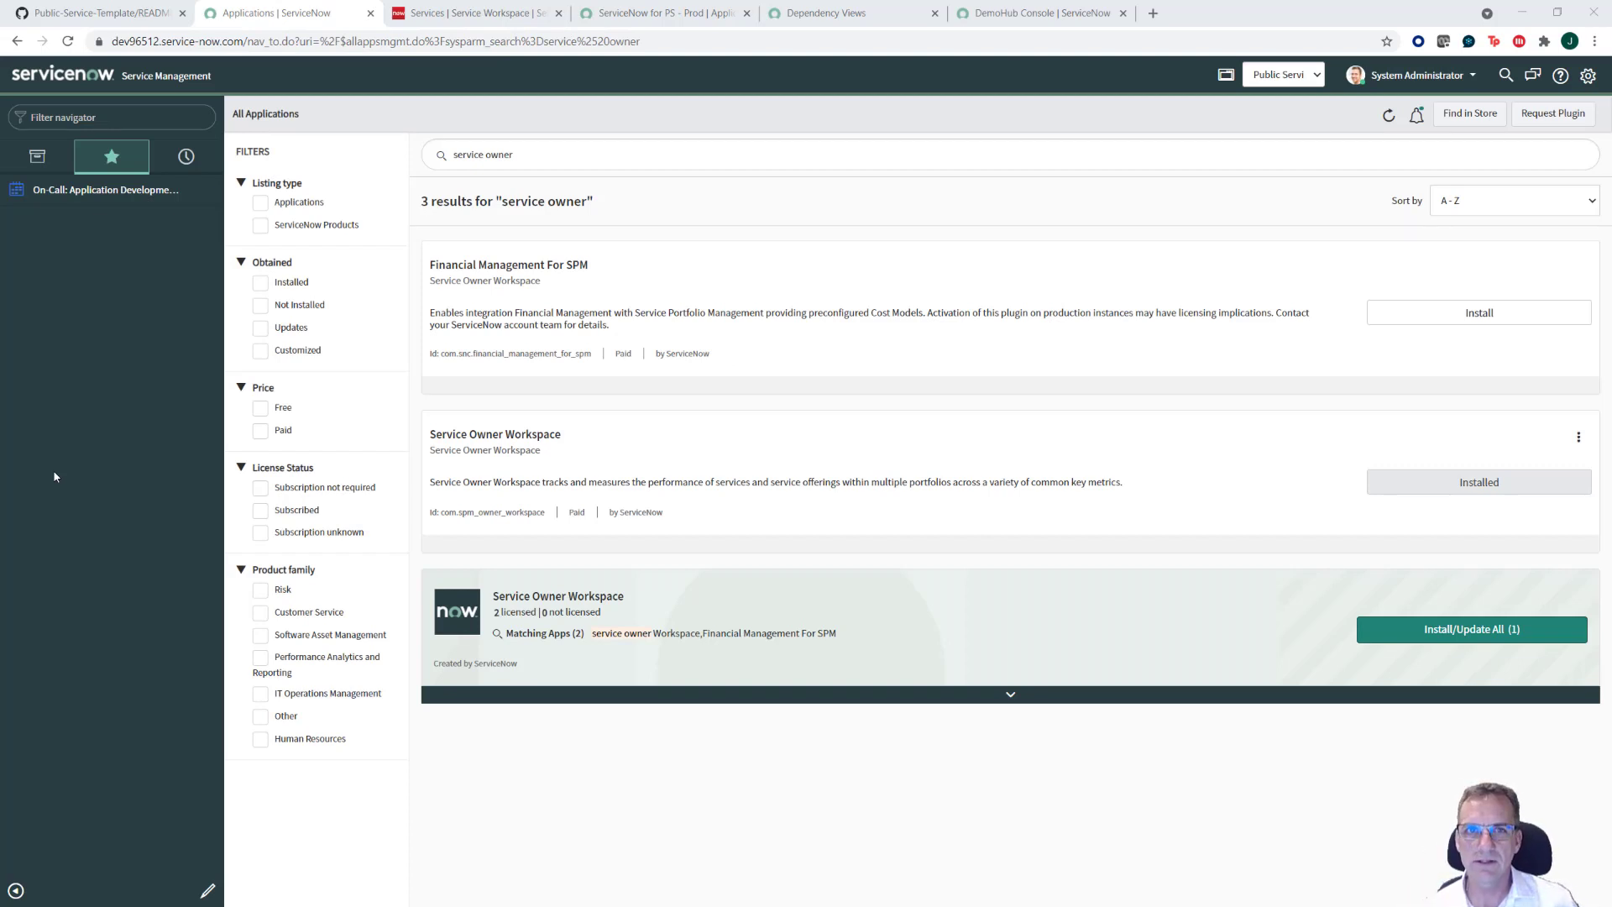
# Step: Find Service Owner Workspace by filtering the navigator for "Service ow" and switch to the open workspace
pyautogui.click(129, 118)
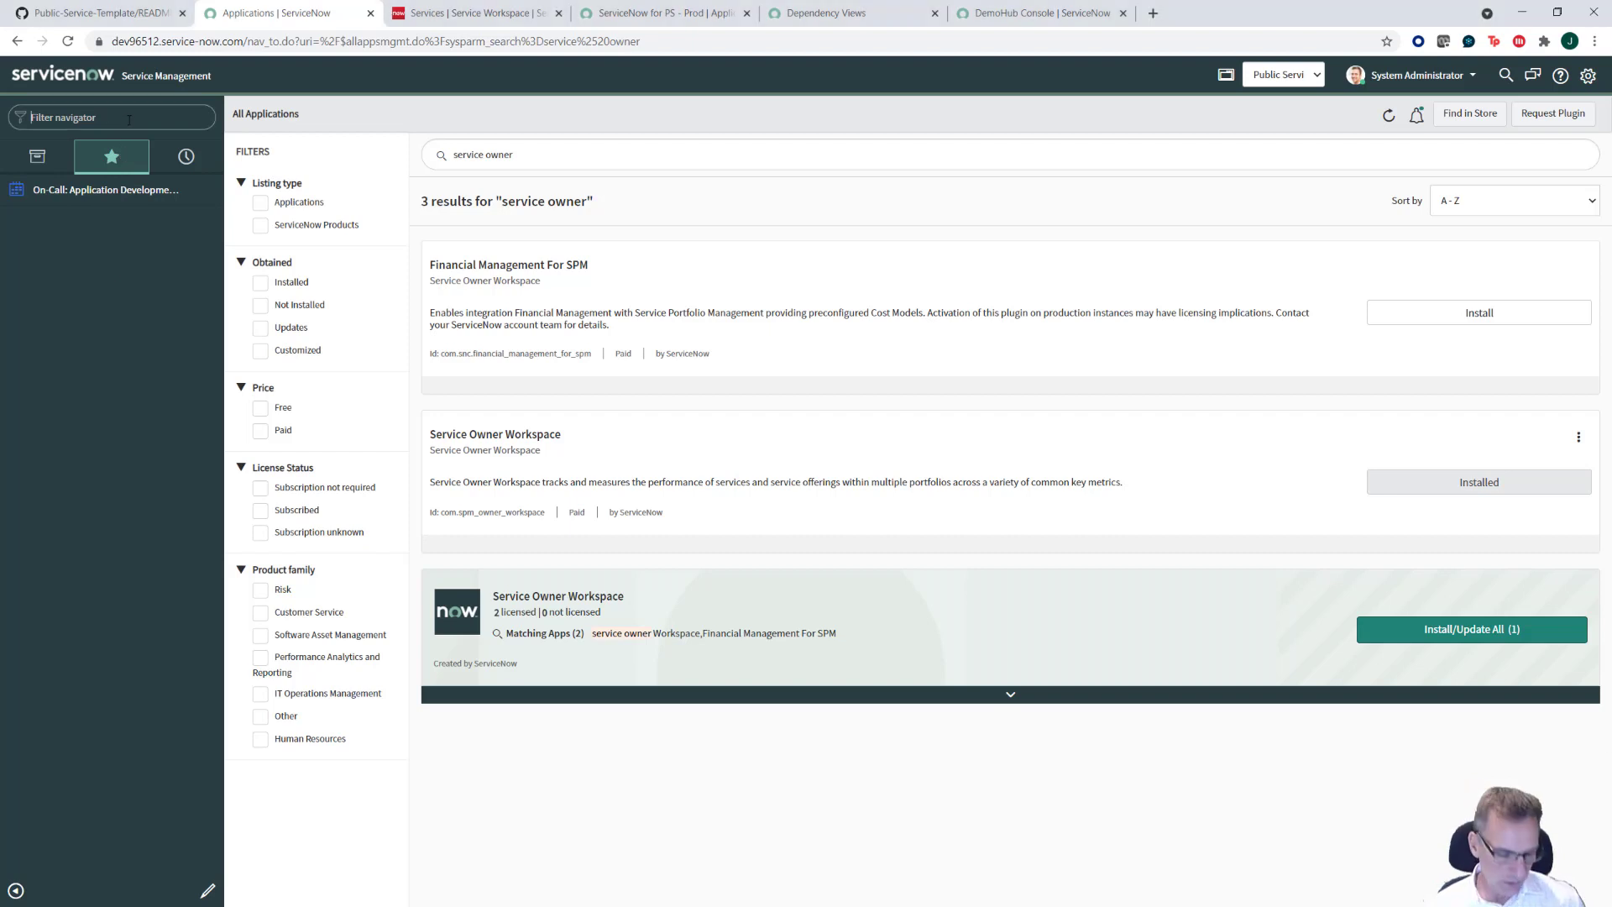
pyautogui.write('Service ow')
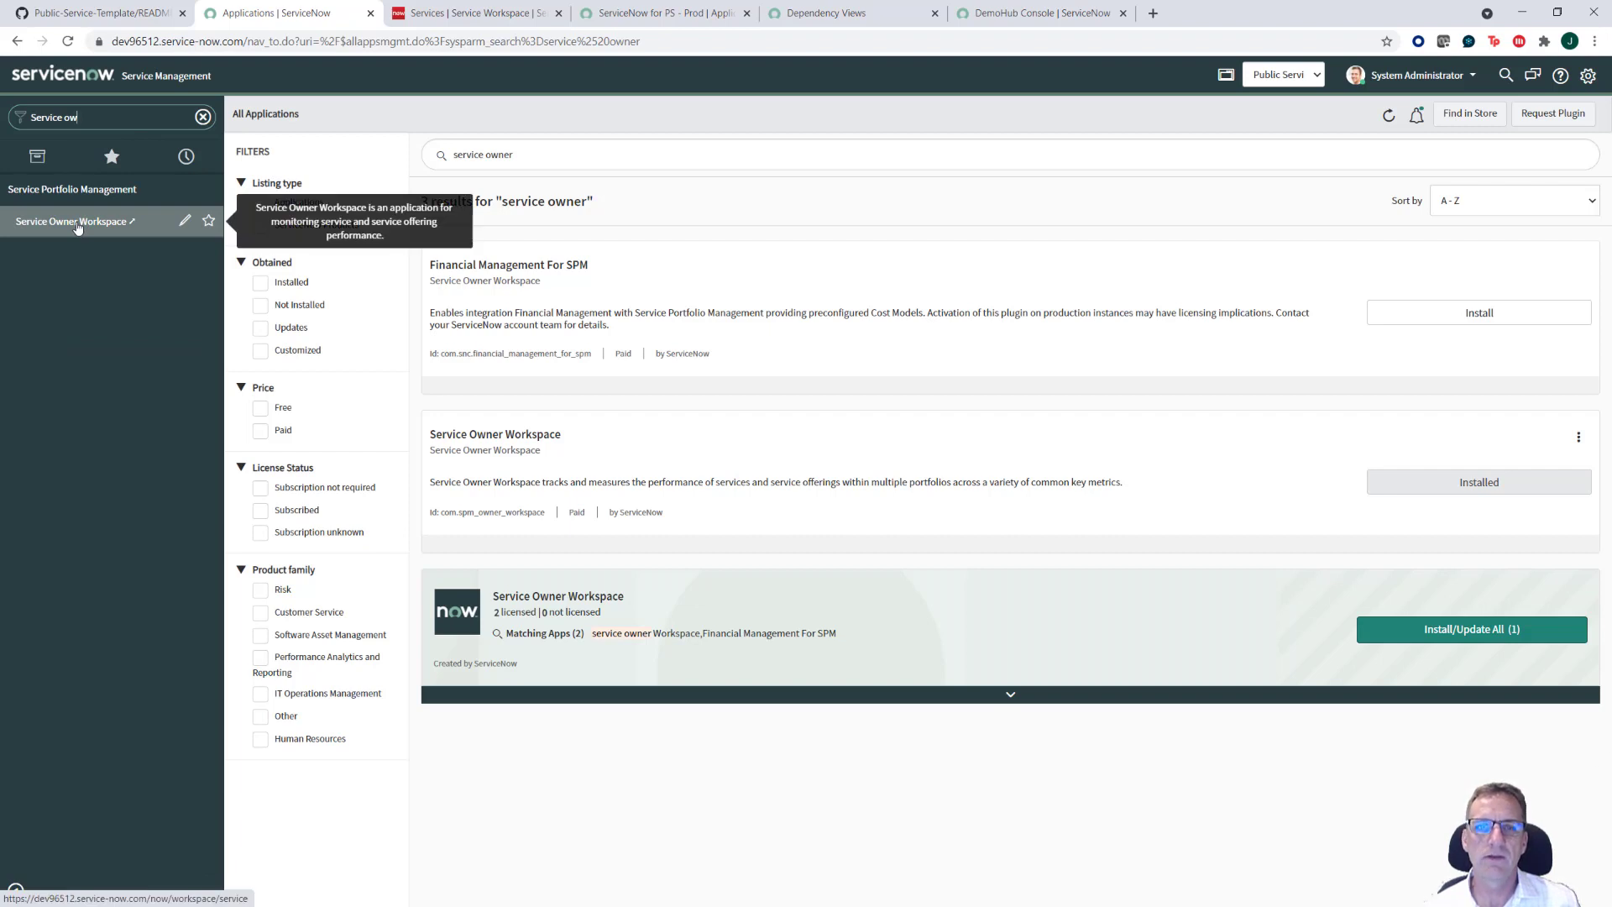
pyautogui.click(475, 14)
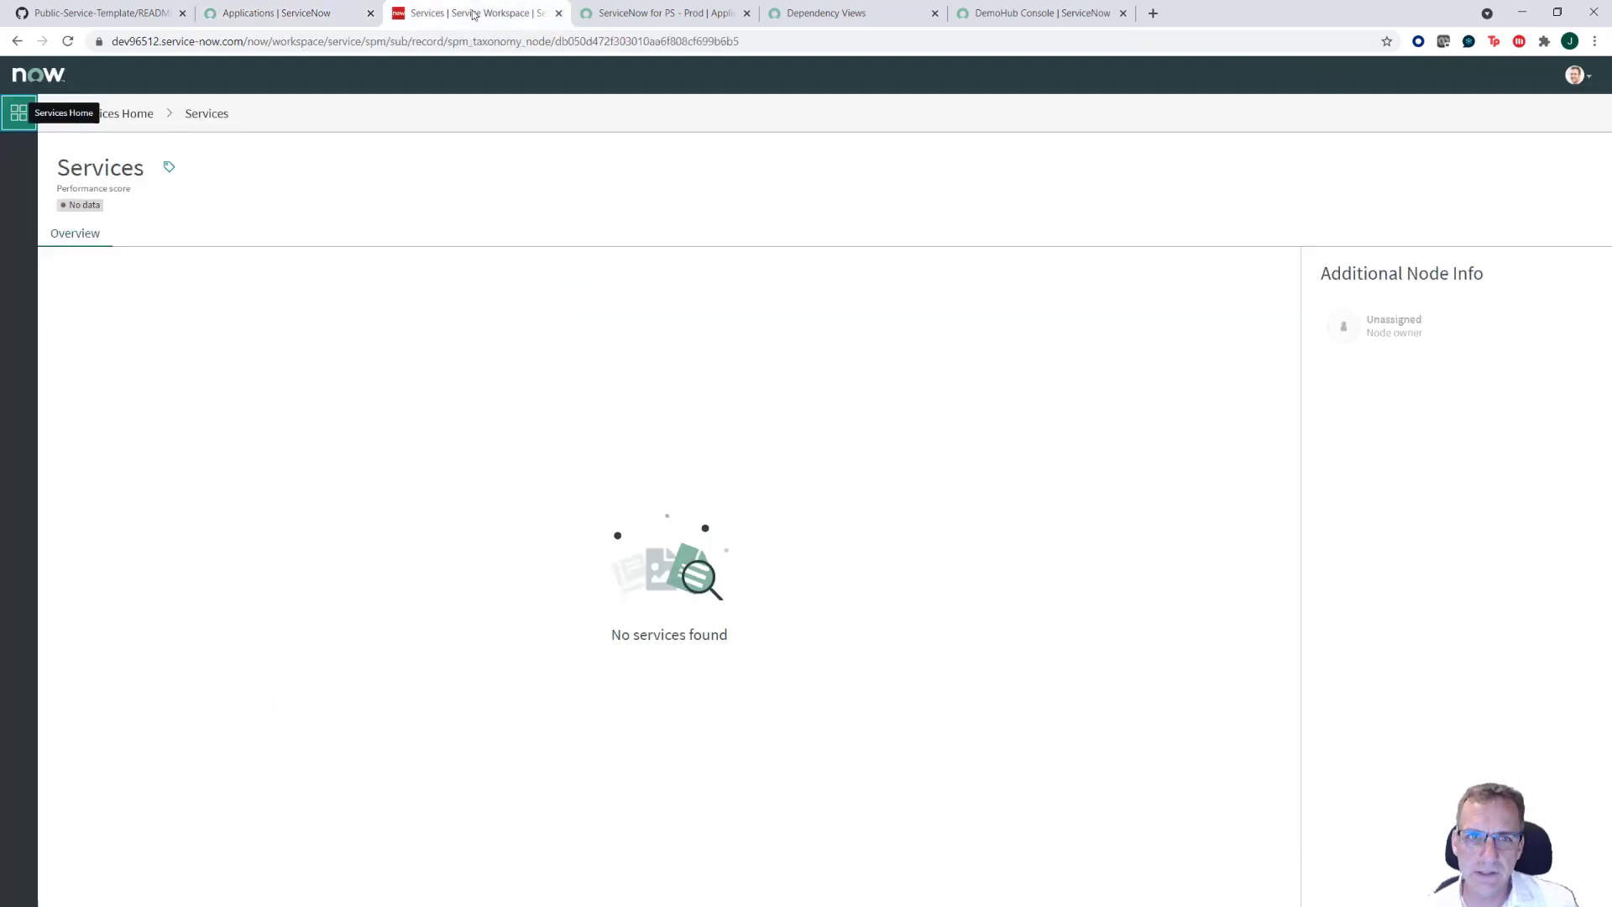
# Step: Go to Services Home, list all services of the Public Services Portfolio and open the Services taxonomy node
pyautogui.click(133, 114)
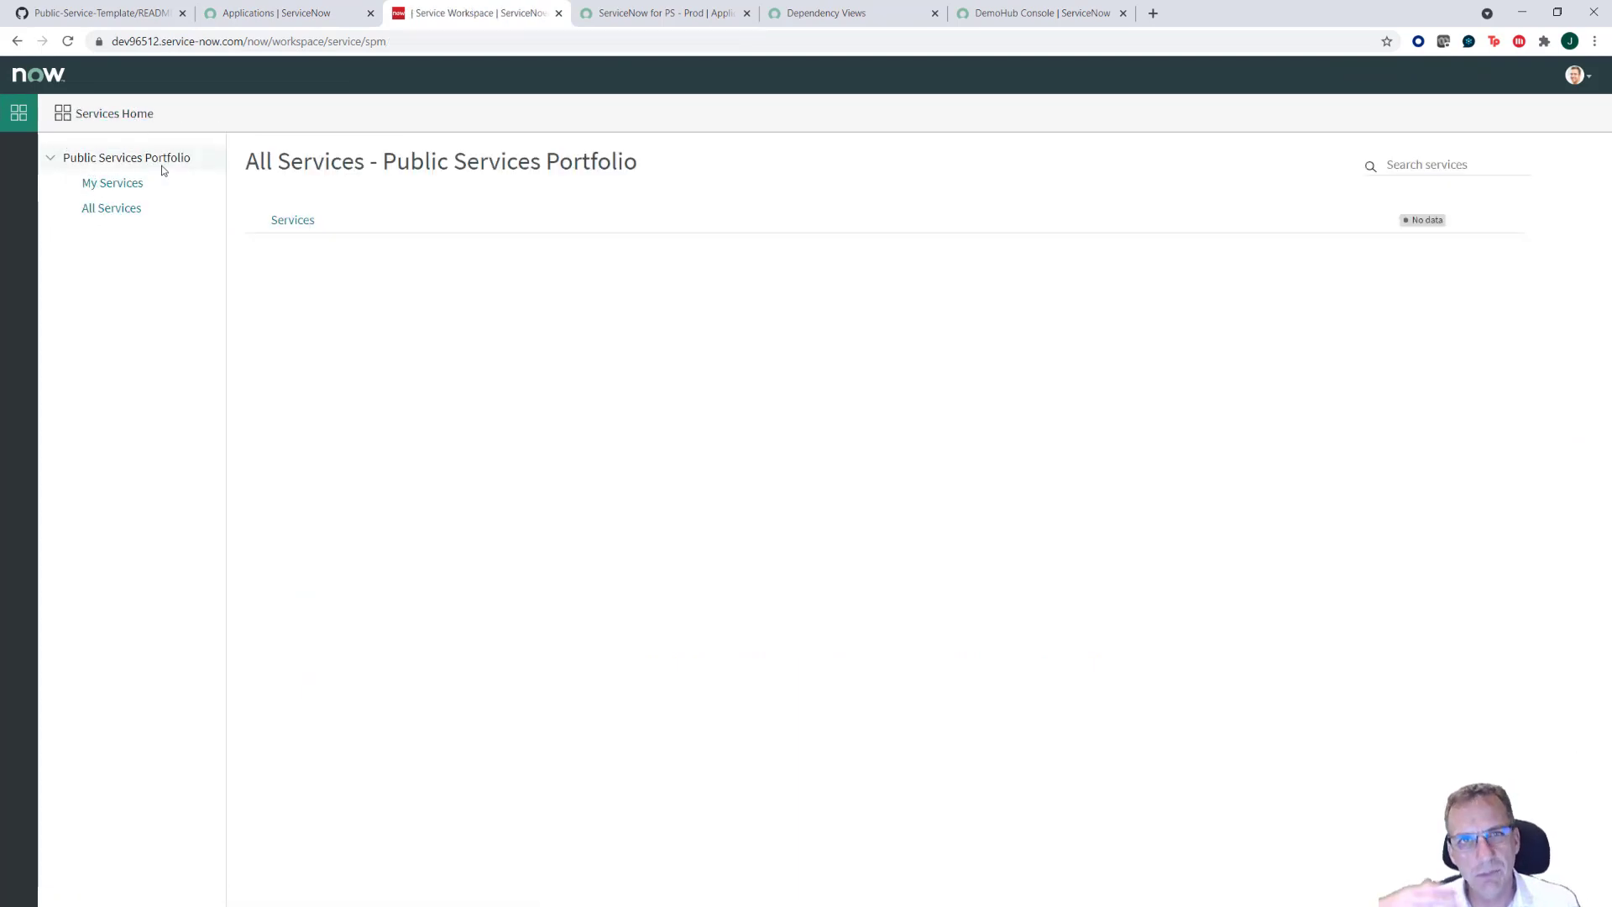
pyautogui.click(128, 210)
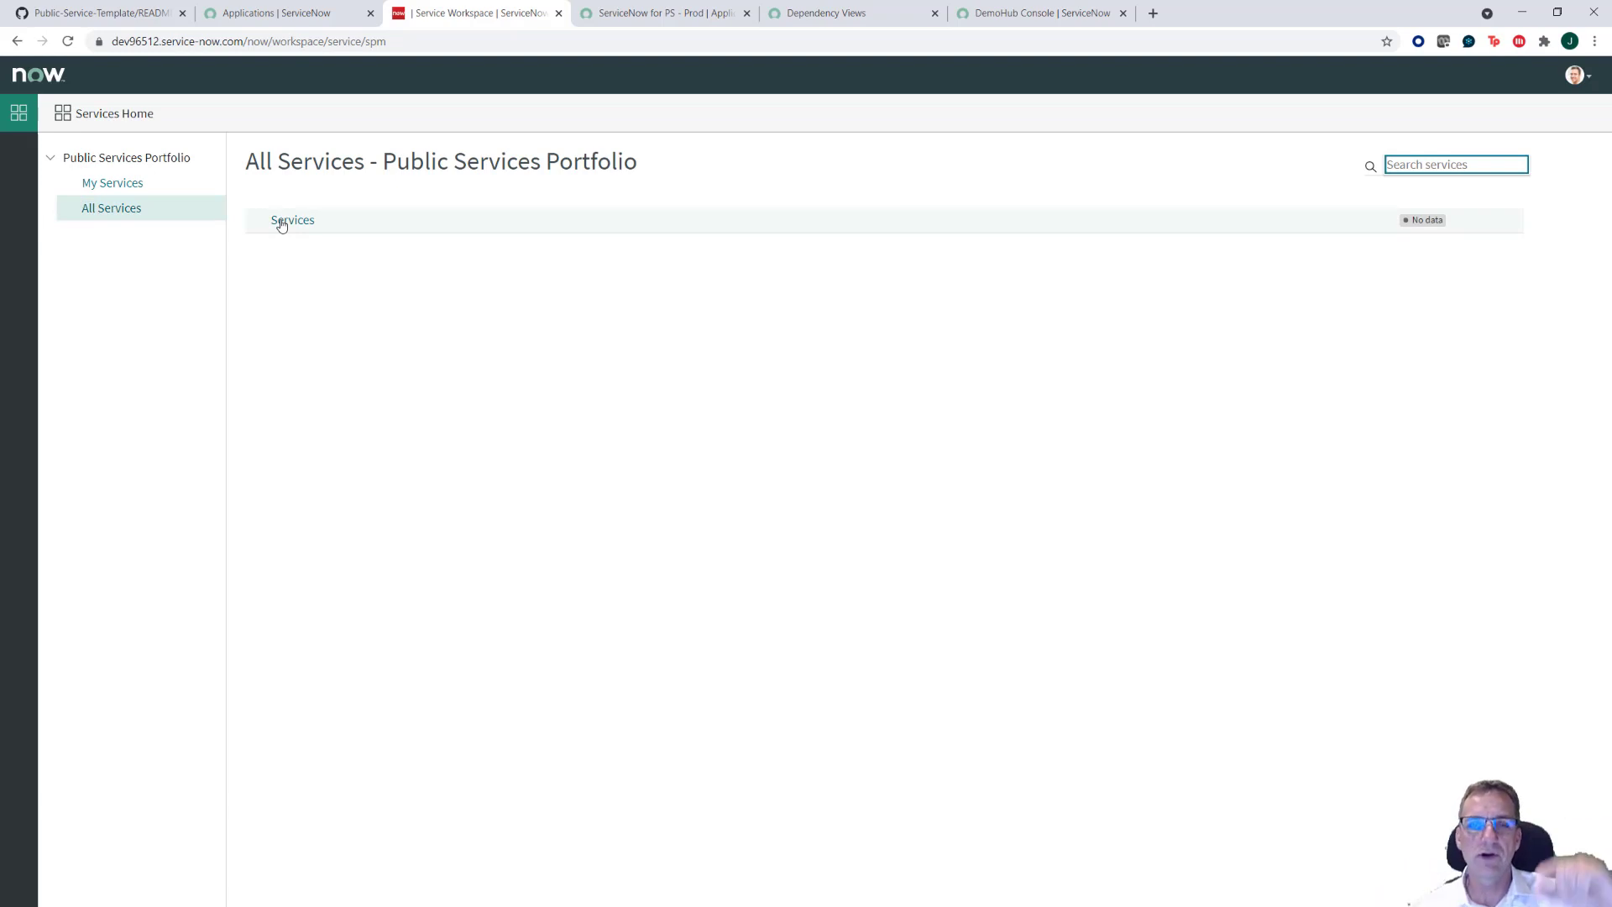
pyautogui.click(282, 222)
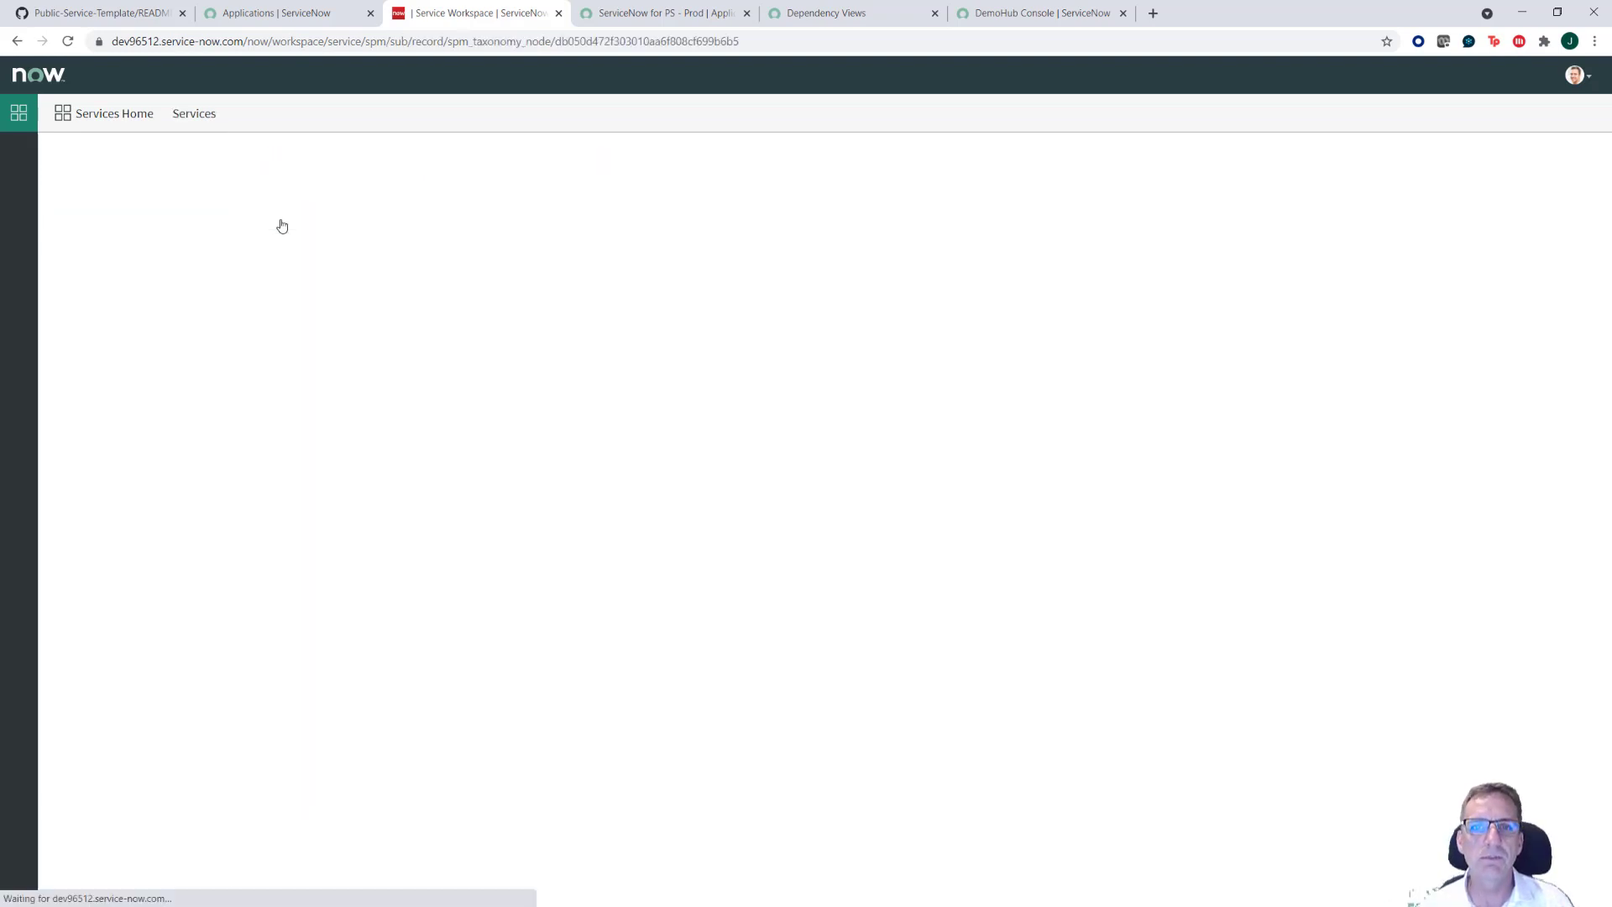